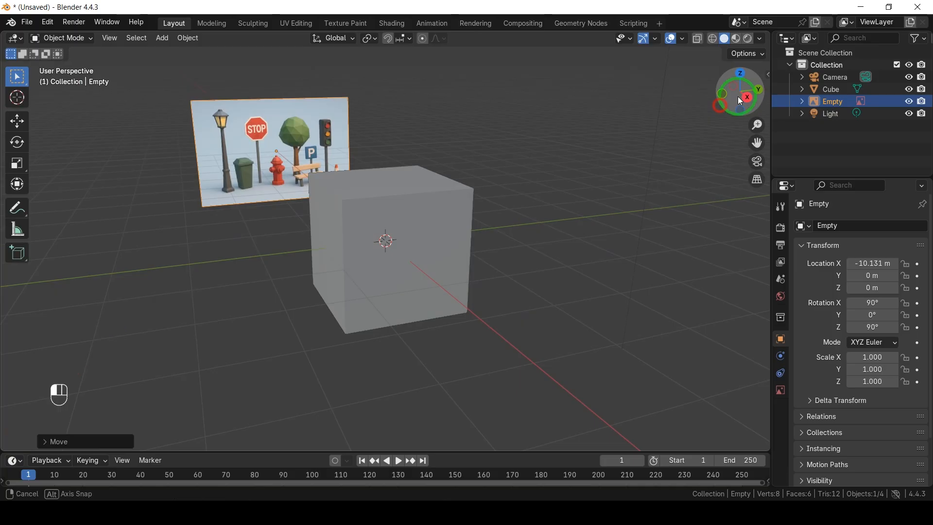
Scale the cube uniformly to about 0.61, and flatten it along Z to a scale of about 0.2.
{"action": "left_click", "coordinate": [448, 182]}
{"action": "key", "text": "s"}
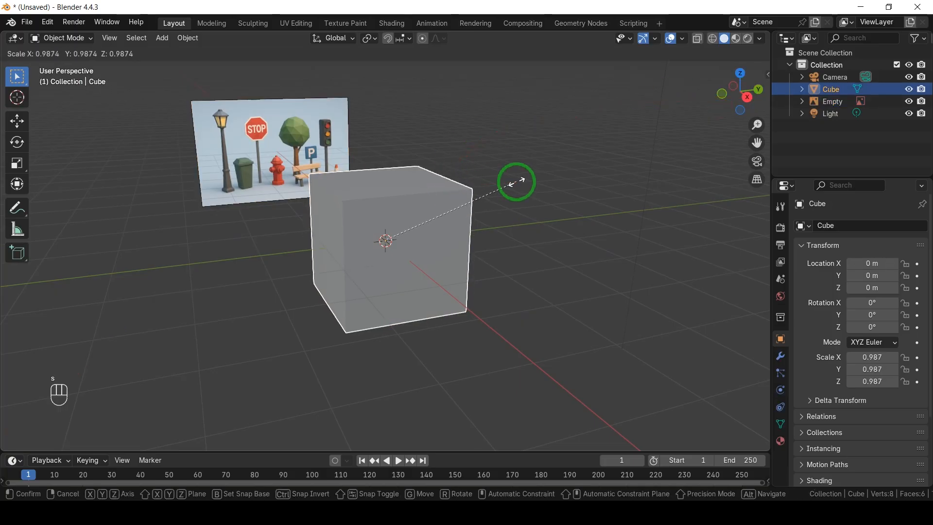
{"action": "left_click", "coordinate": [458, 208]}
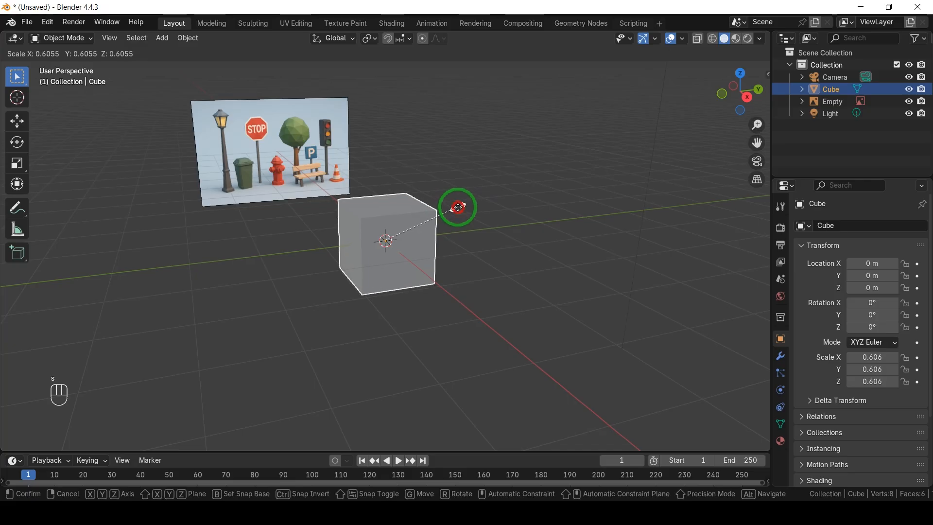
{"action": "key", "text": "s"}
{"action": "key", "text": "z"}
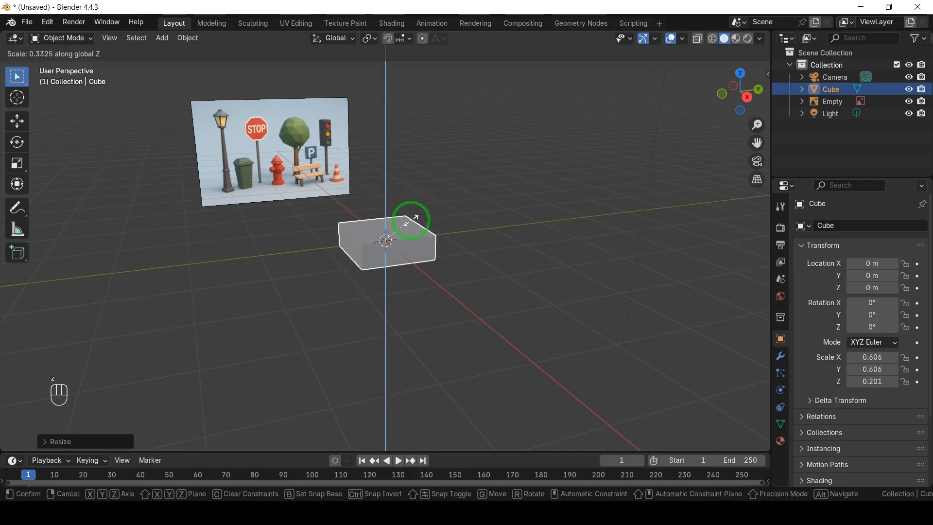
{"action": "left_click", "coordinate": [412, 220]}
In the right orthographic view, move the slab down along Z to about -1.2 m and shrink it to about 0.31 of its size.
{"action": "key", "text": "KP_Decimal"}
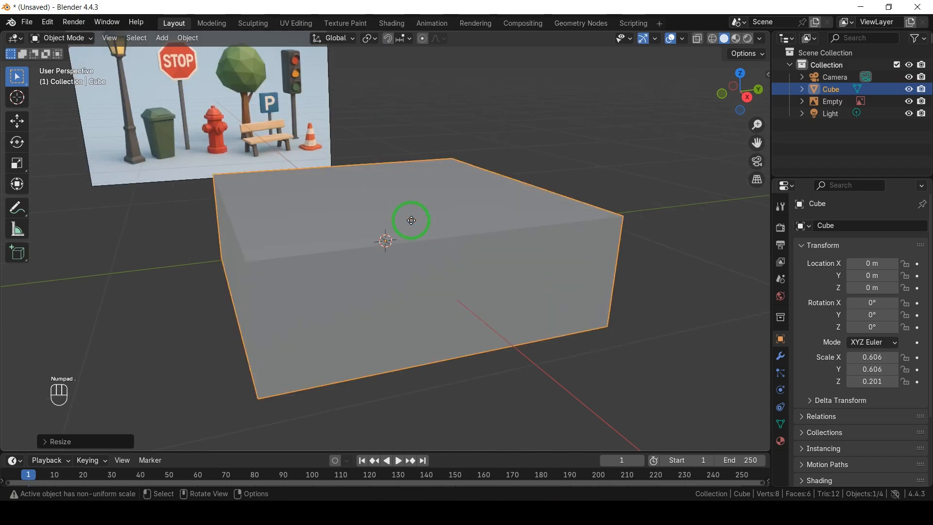
{"action": "scroll", "coordinate": [413, 213], "scroll_direction": "down", "scroll_amount": 3}
{"action": "scroll", "coordinate": [436, 204], "scroll_direction": "down", "scroll_amount": 2}
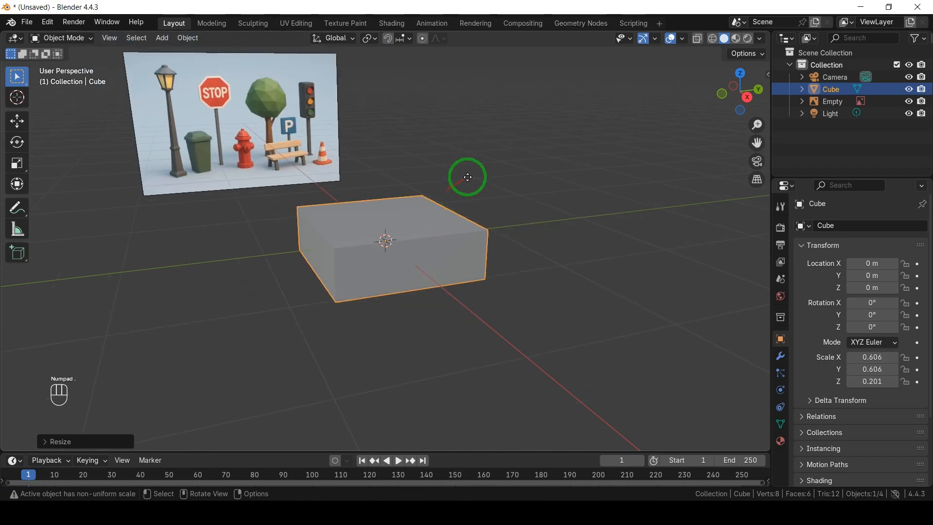
{"action": "left_click", "coordinate": [747, 98]}
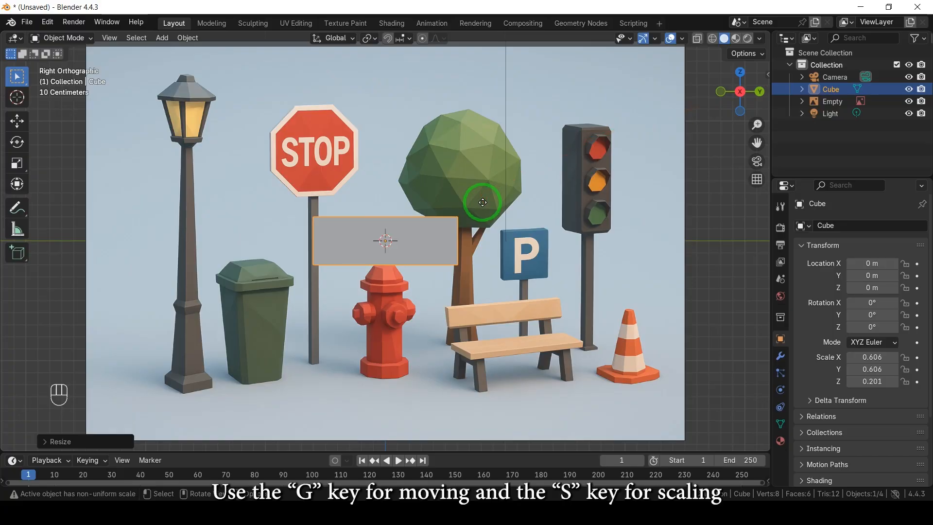
{"action": "key", "text": "g"}
{"action": "key", "text": "z"}
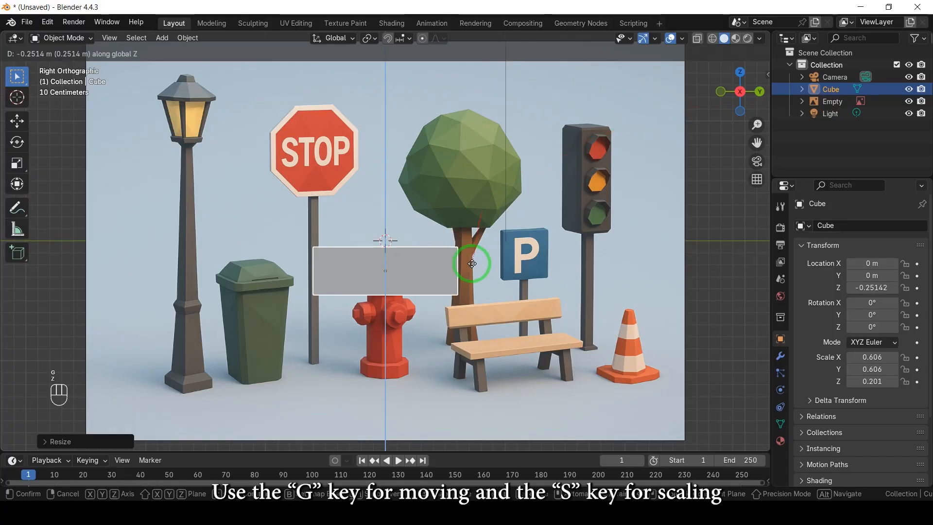
{"action": "left_click", "coordinate": [462, 347]}
{"action": "key", "text": "s"}
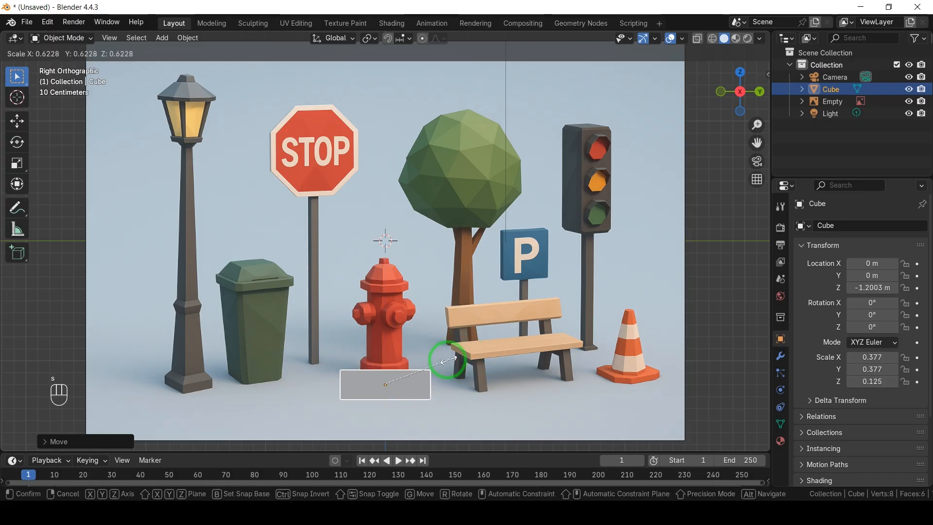
{"action": "left_click", "coordinate": [418, 368]}
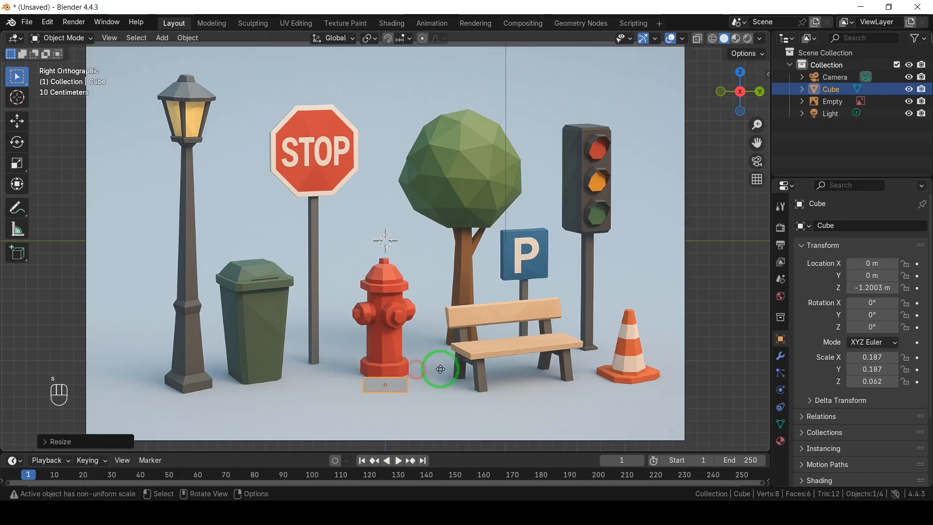
In Edit Mode, extrude the slab's top face up about 0.09 m and scale it to about 0.82 for a tapered base.
{"action": "key", "text": "Tab"}
{"action": "left_click_drag", "start_coordinate": [740, 92], "coordinate": [754, 117]}
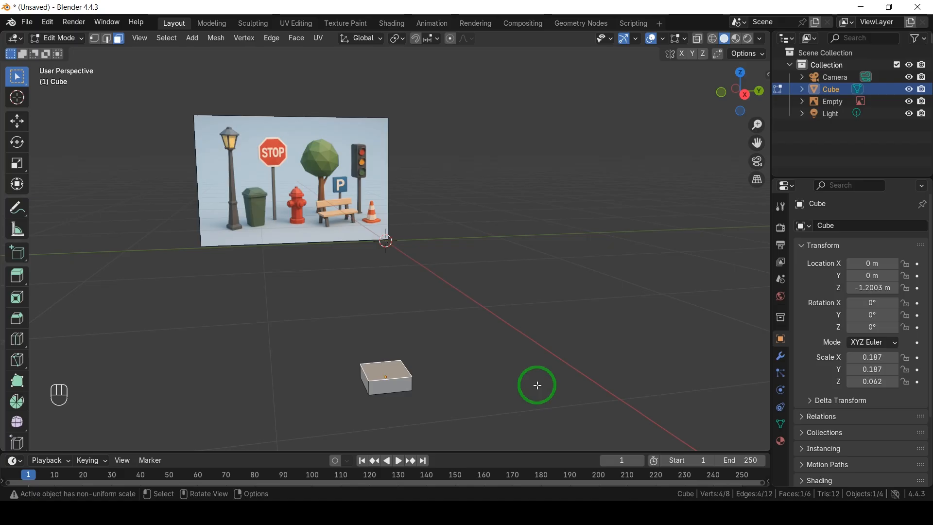
{"action": "key", "text": "e"}
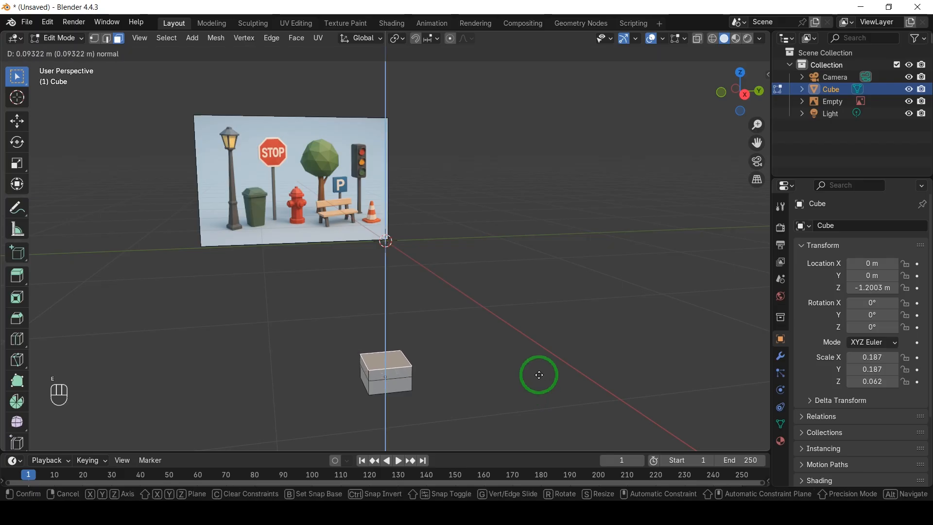
{"action": "left_click", "coordinate": [539, 376]}
{"action": "key", "text": "s"}
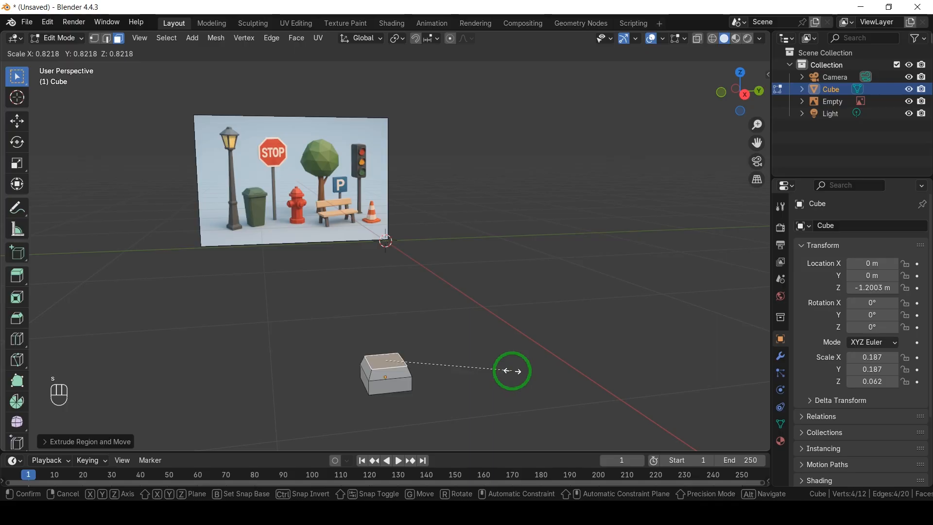
{"action": "left_click", "coordinate": [512, 371]}
Extrude the base's top face up about 1.2 m as a post, and extrude a wider face in place on top.
{"action": "key", "text": "e"}
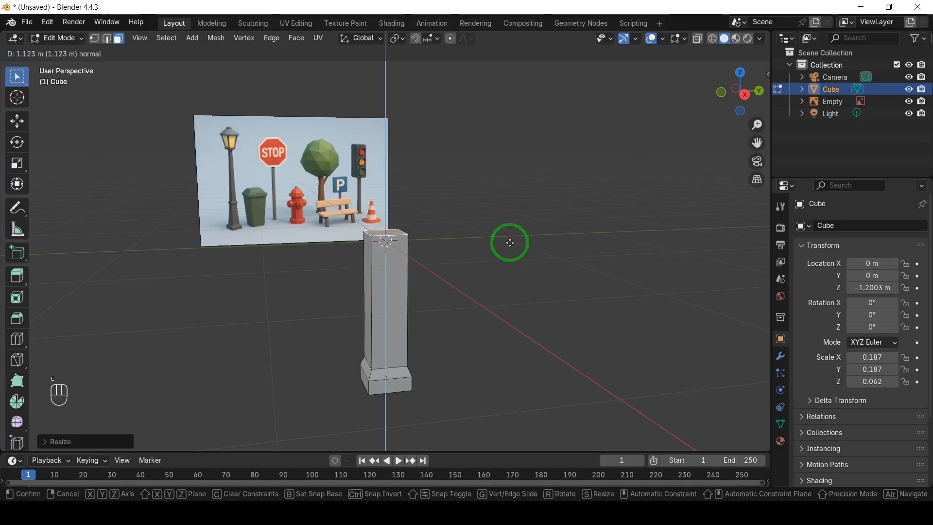
{"action": "left_click", "coordinate": [509, 230]}
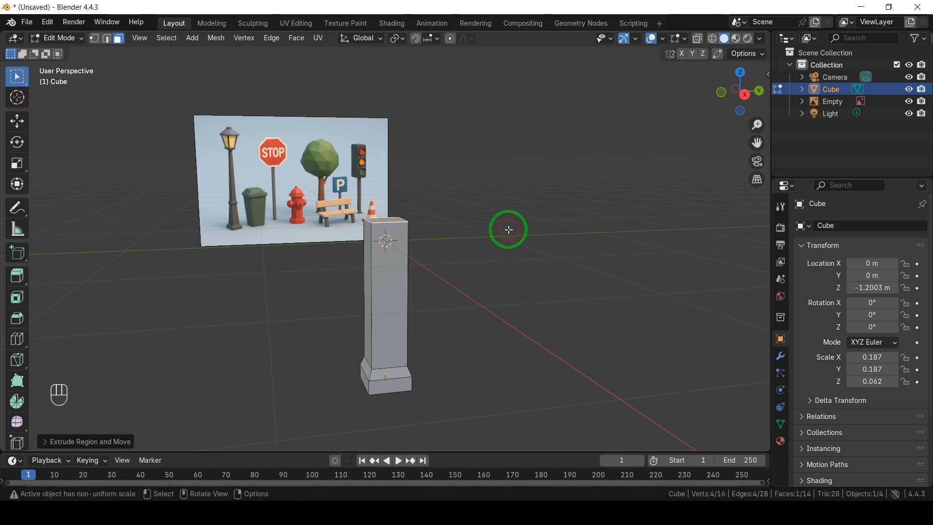
{"action": "key", "text": "s"}
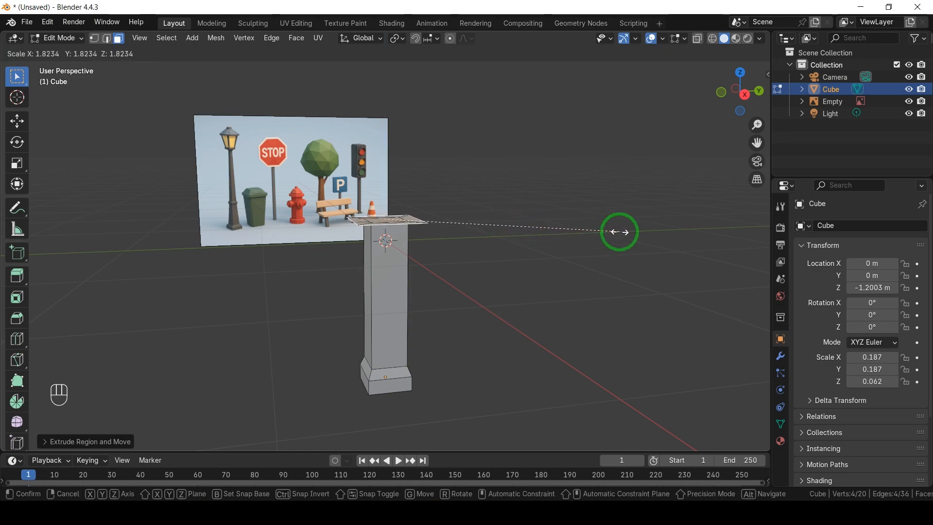
{"action": "left_click", "coordinate": [602, 234]}
Extrude the widened face slightly upward and enlarge its top to form the collar's outward flare.
{"action": "key", "text": "e"}
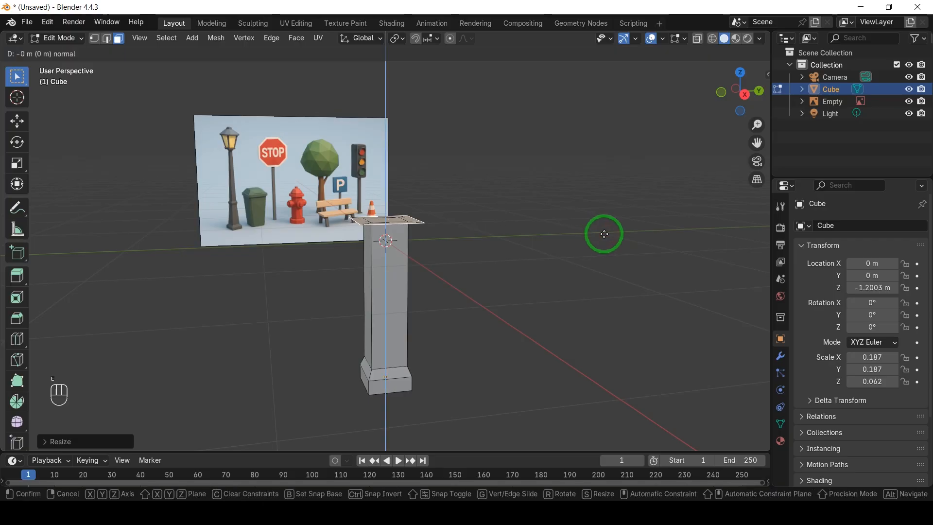
{"action": "left_click", "coordinate": [607, 220]}
{"action": "key", "text": "s"}
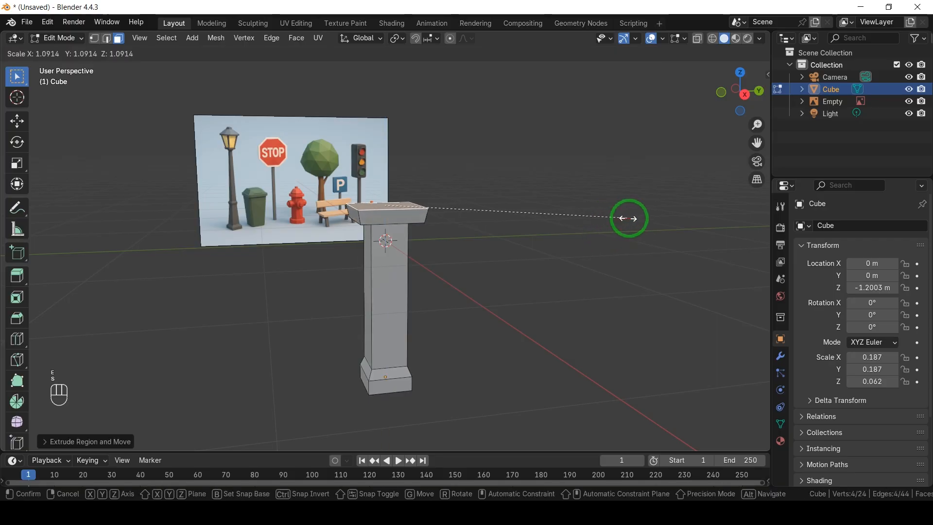
{"action": "left_click", "coordinate": [653, 216]}
Extrude the collar's top face up about 0.12 m and scale it inward to taper the collar.
{"action": "key", "text": "e"}
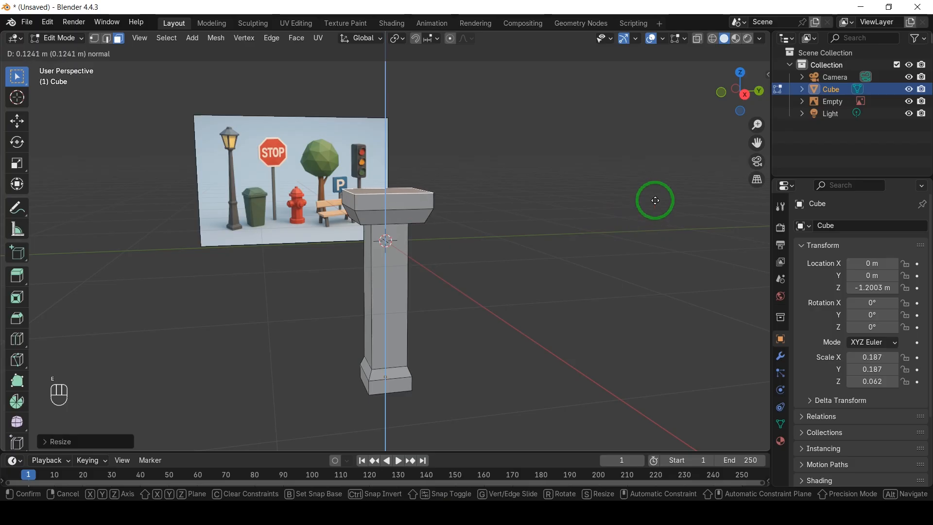
{"action": "left_click", "coordinate": [656, 201]}
{"action": "key", "text": "s"}
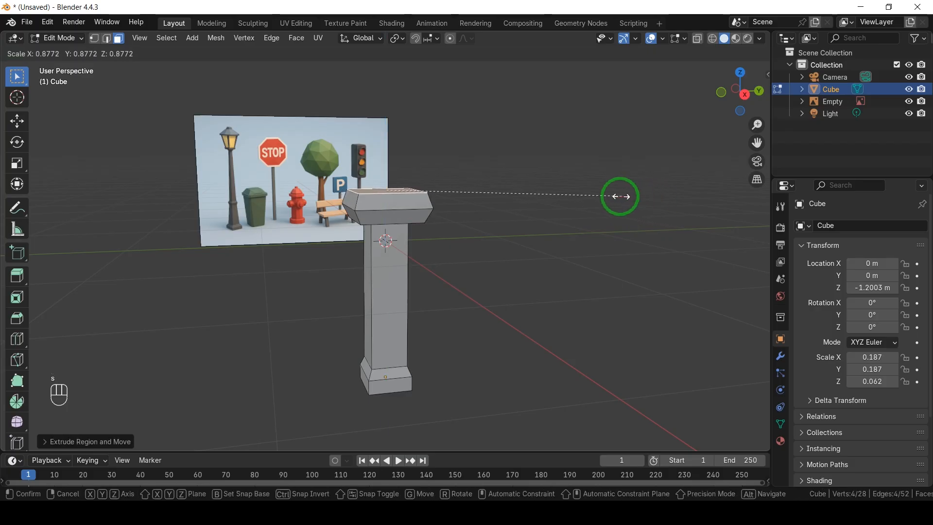
{"action": "left_click", "coordinate": [583, 195]}
Extrude the collar's top face up about 2.76 m and scale it to about 0.6 for a tapered upper pole.
{"action": "scroll", "coordinate": [523, 187], "scroll_direction": "down", "scroll_amount": 6}
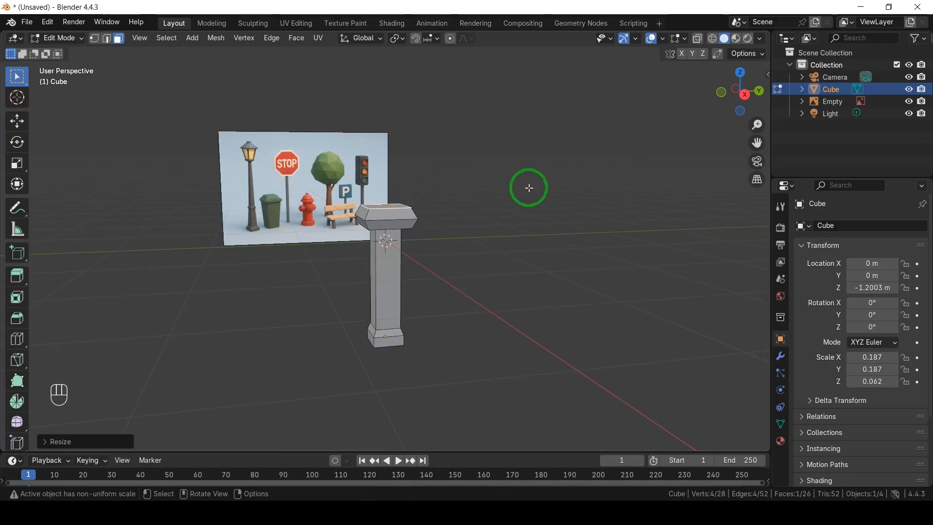
{"action": "key", "text": "e"}
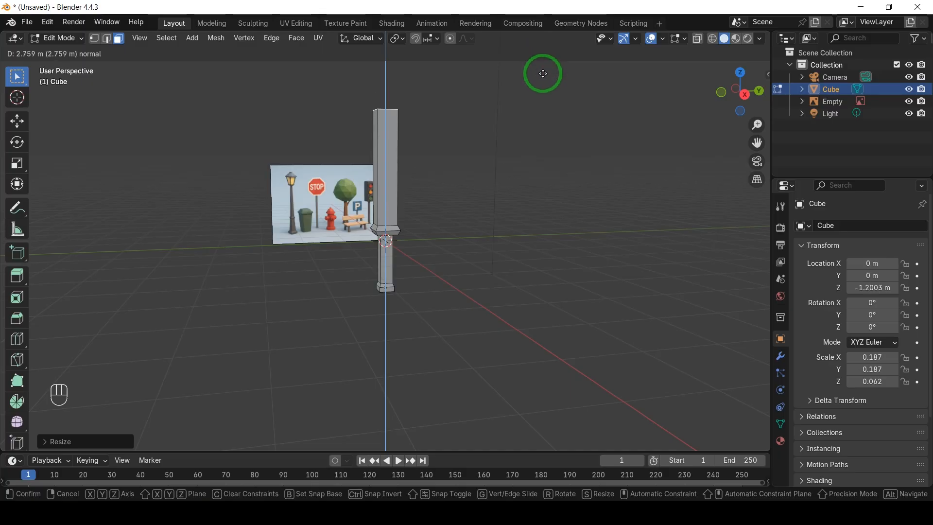
{"action": "left_click", "coordinate": [543, 73]}
{"action": "key", "text": "s"}
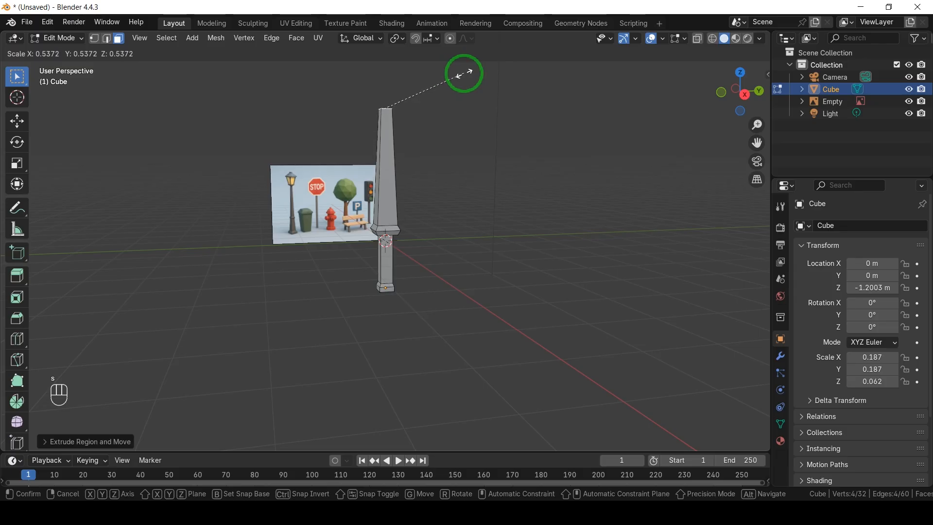
{"action": "left_click", "coordinate": [477, 70]}
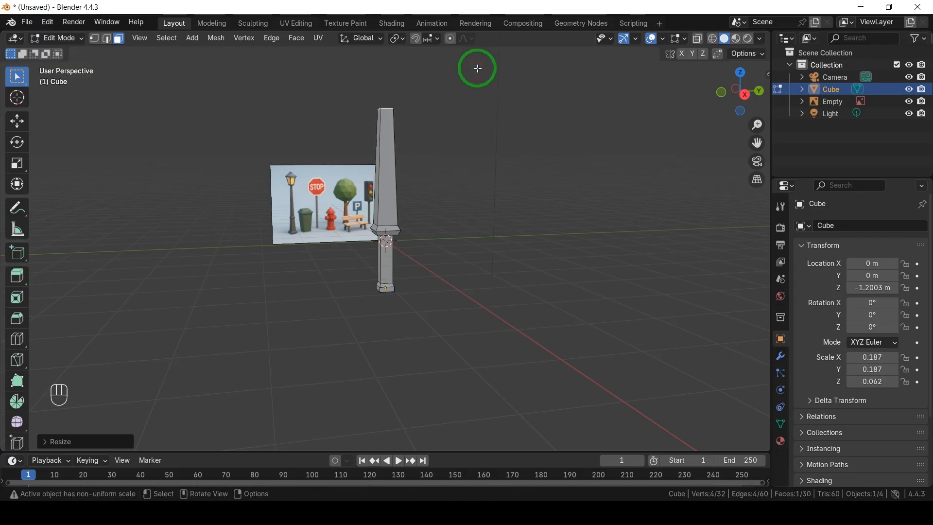
Extrude the pole's top face up about 0.11 m and flare it outward to almost twice its width.
{"action": "key", "text": "KP_Decimal"}
{"action": "left_click_drag", "start_coordinate": [747, 87], "coordinate": [562, 195]}
{"action": "scroll", "coordinate": [558, 200], "scroll_direction": "down", "scroll_amount": 1}
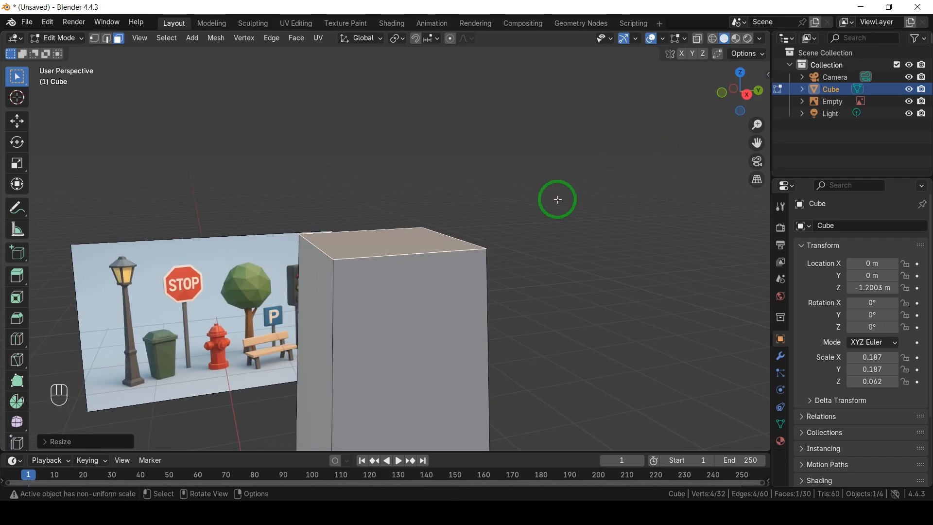
{"action": "key", "text": "e"}
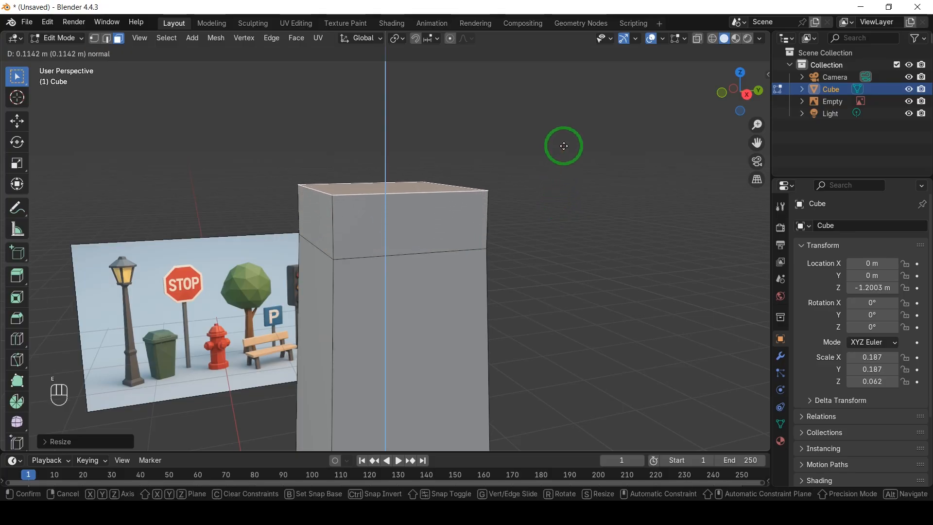
{"action": "left_click", "coordinate": [564, 146]}
{"action": "key", "text": "s"}
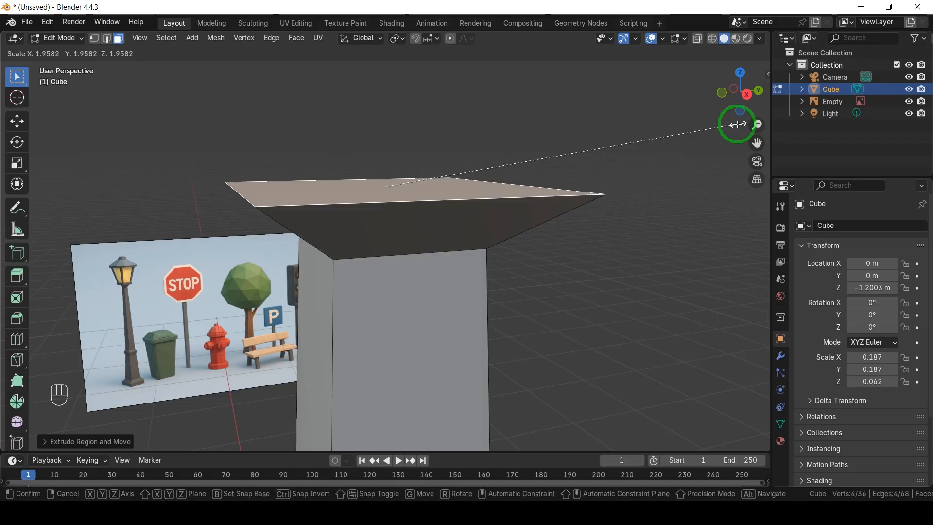
{"action": "left_click", "coordinate": [641, 122]}
Extrude the flared face upward as the lantern body and widen its top face to about 1.6 times.
{"action": "scroll", "coordinate": [642, 124], "scroll_direction": "down", "scroll_amount": 5}
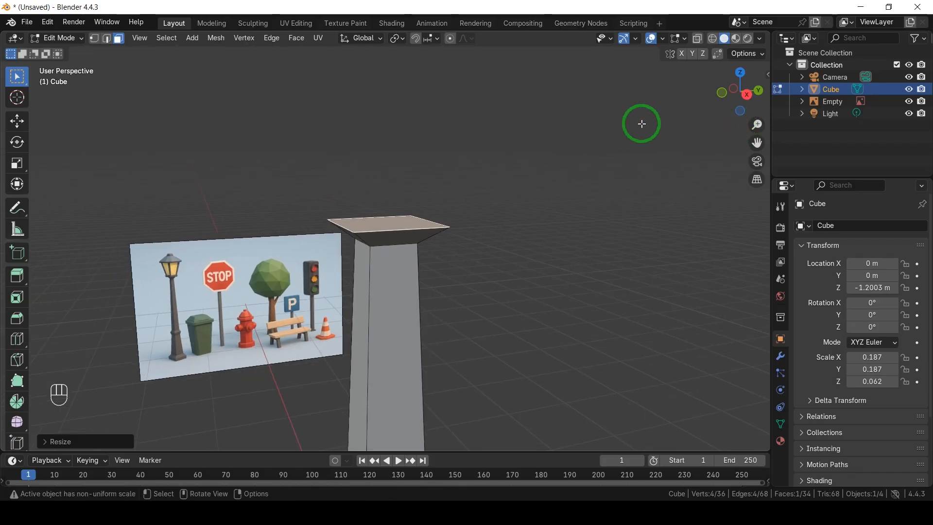
{"action": "key", "text": "e"}
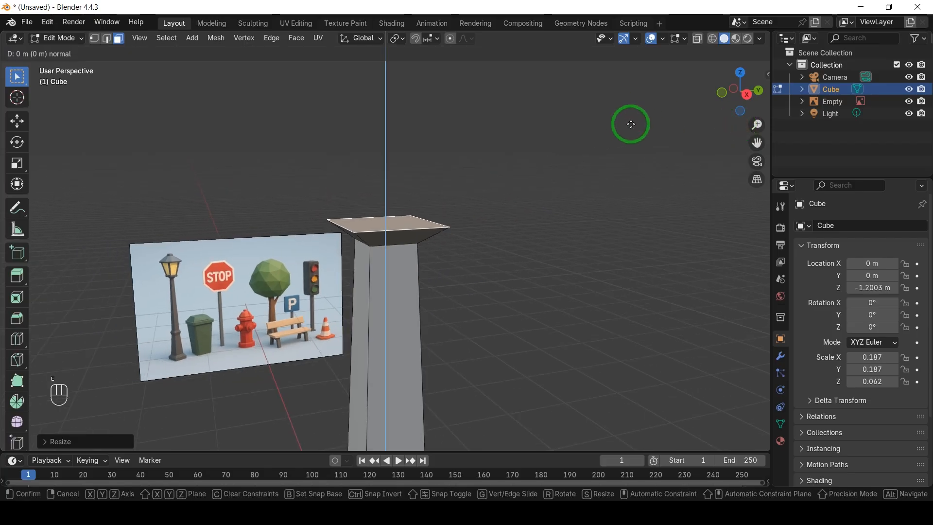
{"action": "left_click", "coordinate": [645, 391]}
{"action": "key", "text": "s"}
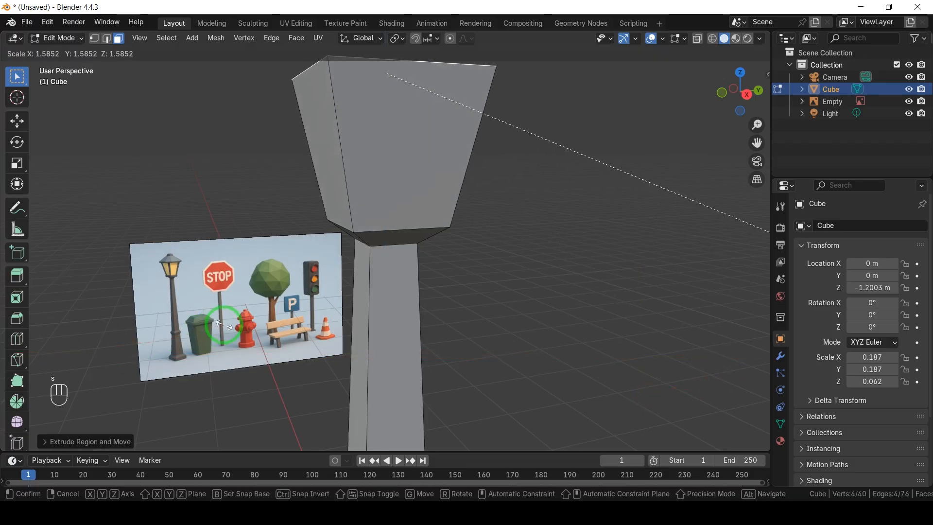
{"action": "left_click", "coordinate": [187, 325]}
Extrude the lantern body's top face in place and enlarge the new face to about 1.35 times for an overhanging rim.
{"action": "key", "text": "KP_Decimal"}
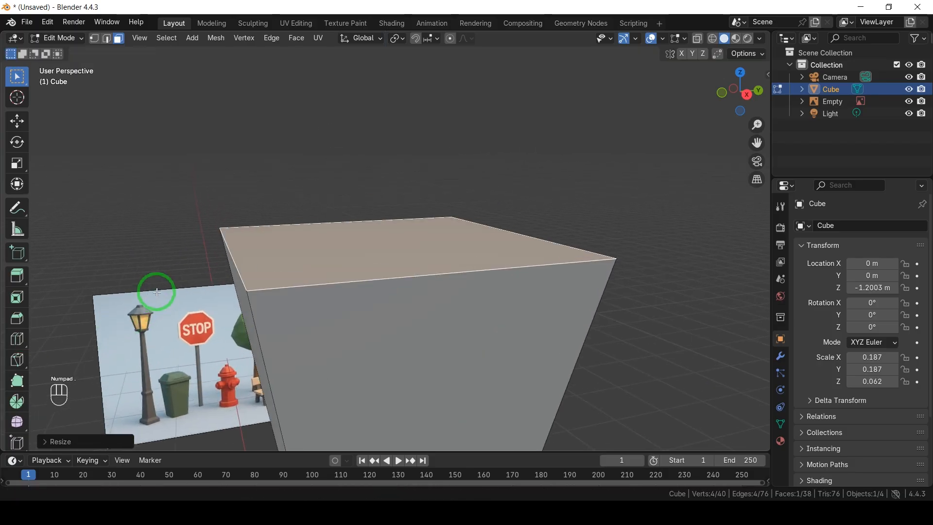
{"action": "key", "text": "e"}
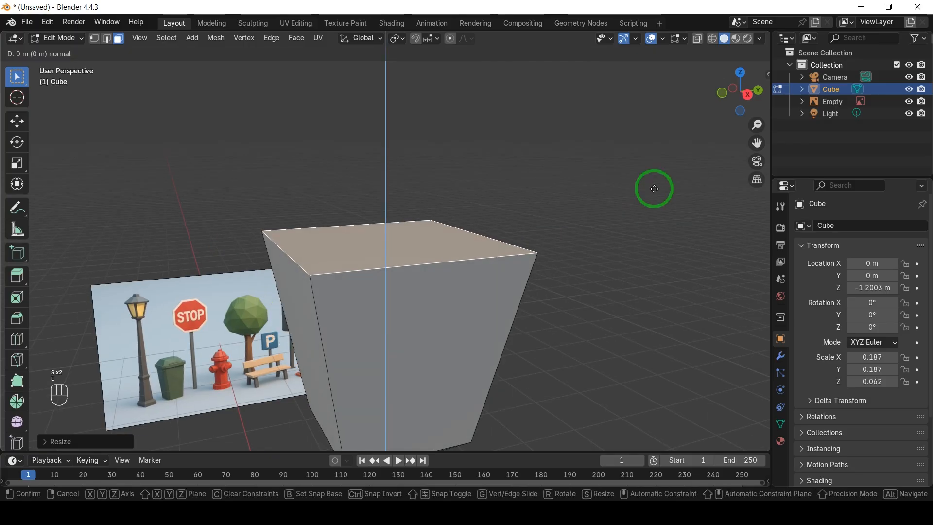
{"action": "left_click", "coordinate": [655, 189]}
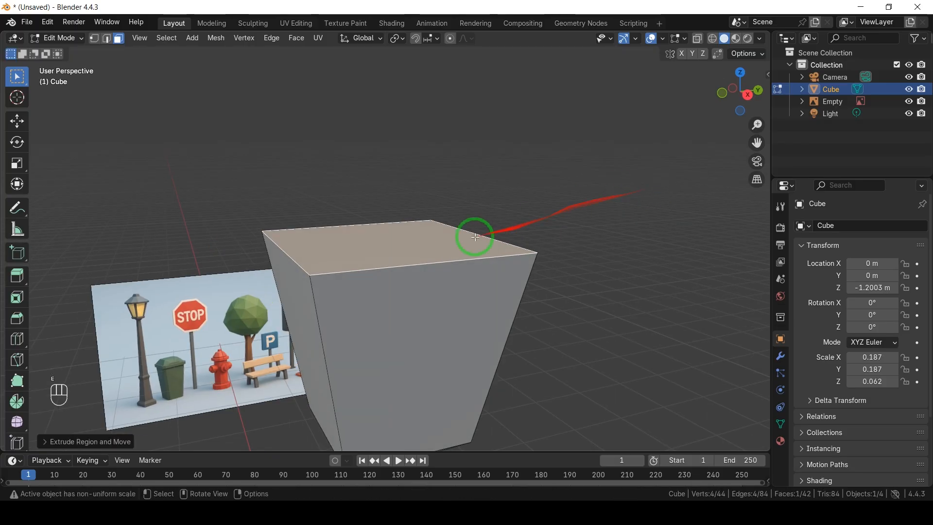
{"action": "left_click", "coordinate": [458, 247]}
{"action": "key", "text": "e"}
{"action": "left_click", "coordinate": [457, 246]}
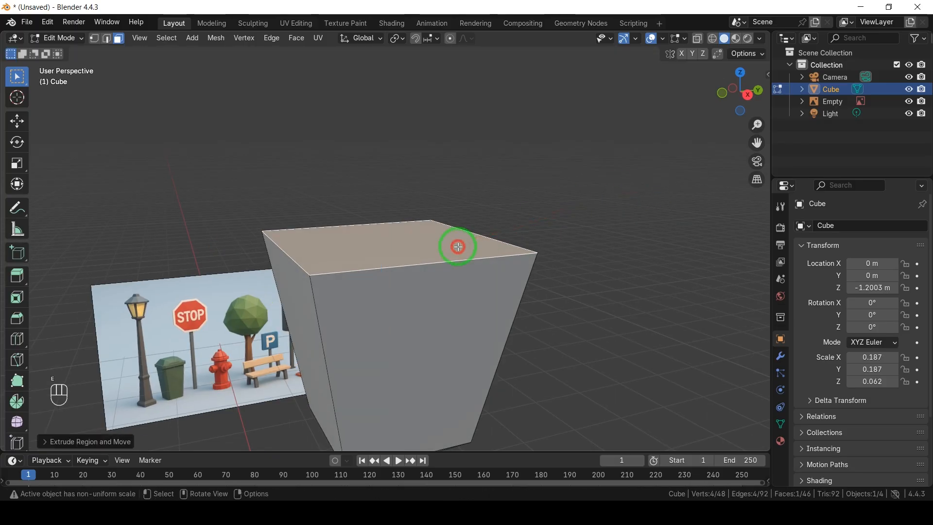
{"action": "key", "text": "s"}
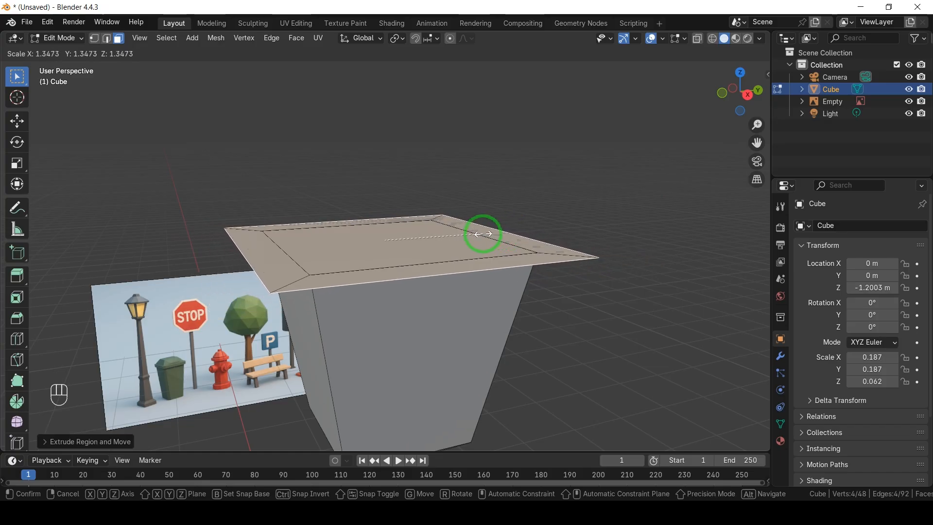
{"action": "left_click", "coordinate": [483, 234]}
Extrude the lantern rim's top face up about 0.5 m and scale it to about 0.24 for a sloped roof.
{"action": "key", "text": "e"}
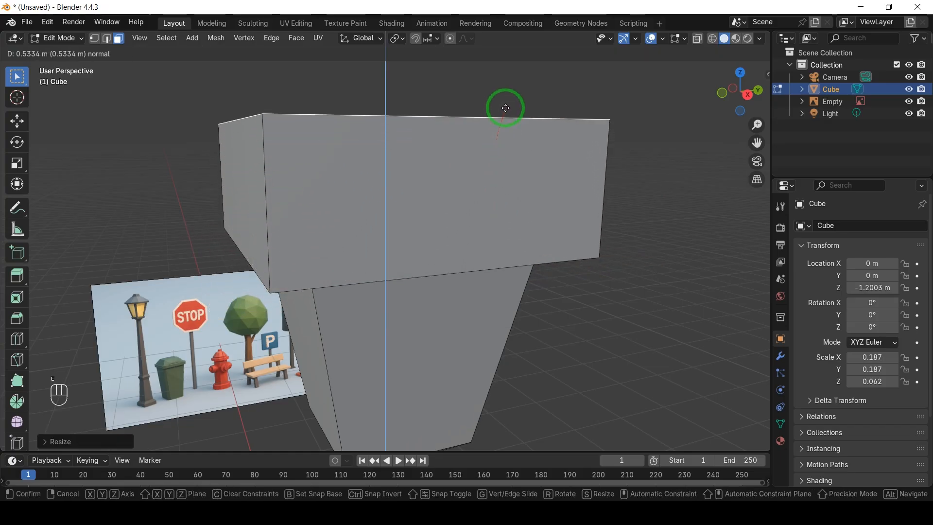
{"action": "left_click", "coordinate": [508, 123]}
{"action": "key", "text": "s"}
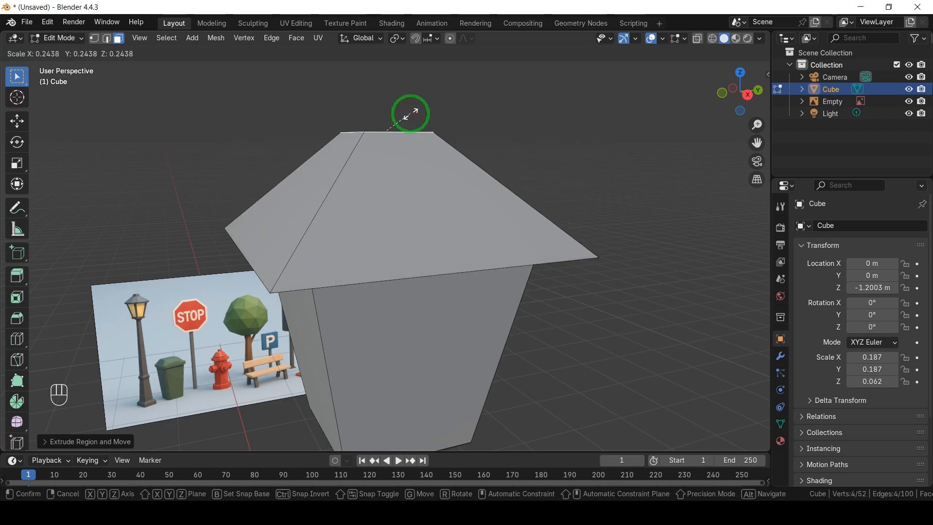
{"action": "left_click", "coordinate": [411, 114]}
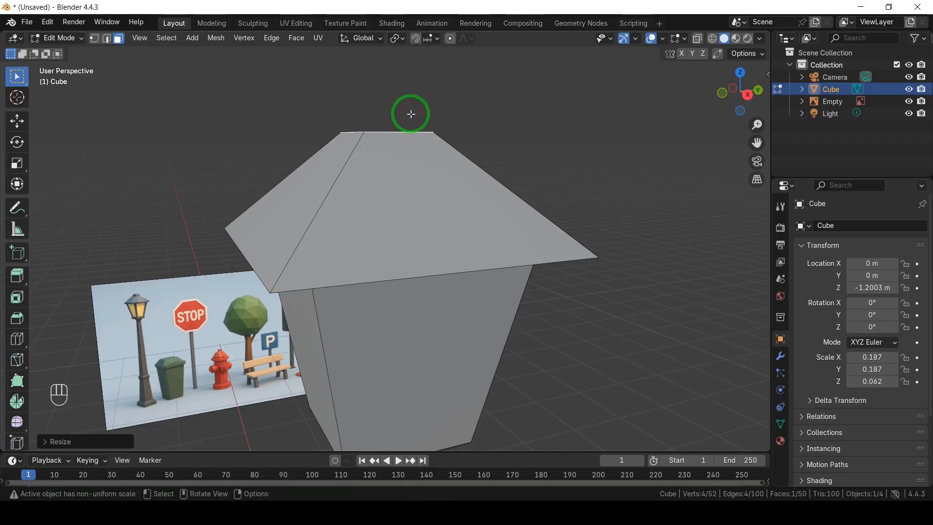
Extrude the roof's top face upward as a short cap and narrow the new face to about 0.6 times.
{"action": "key", "text": "e"}
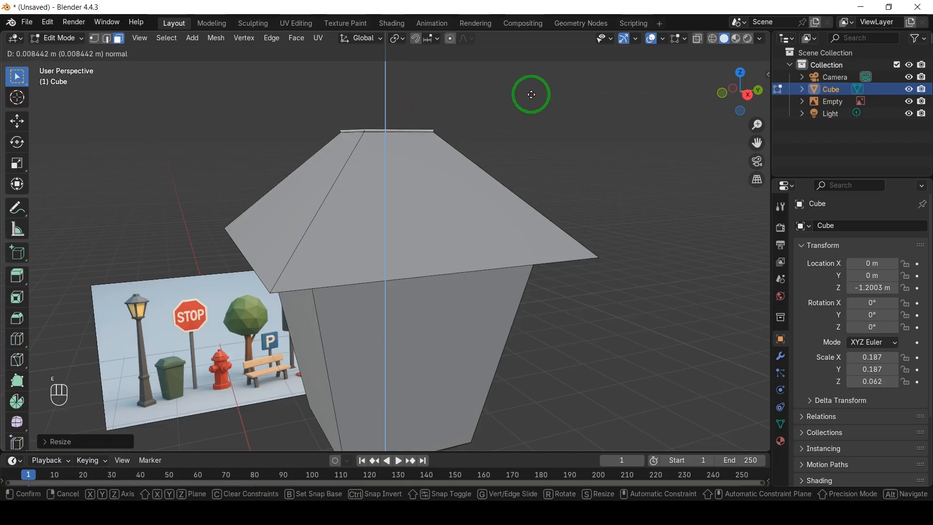
{"action": "left_click", "coordinate": [536, 65]}
{"action": "key", "text": "s"}
{"action": "left_click", "coordinate": [477, 70]}
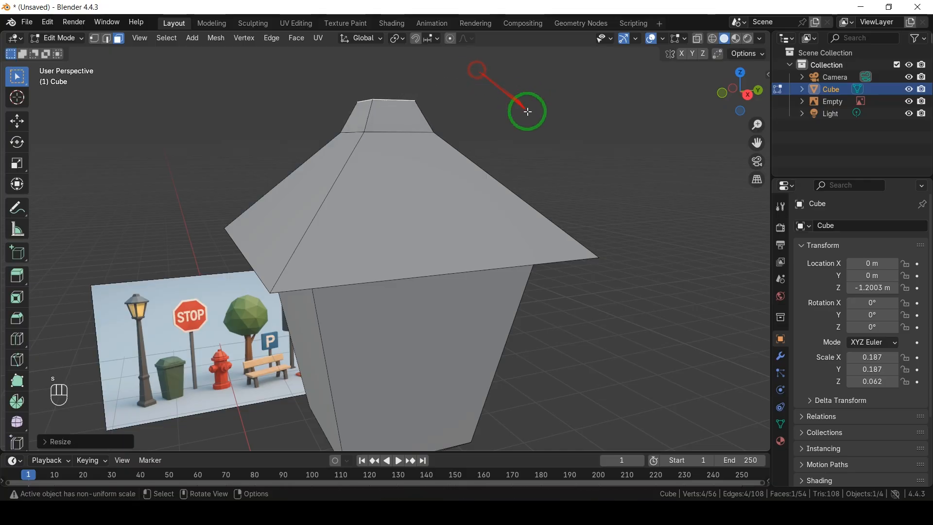
Leave mesh editing and delete the default camera and light from the scene.
{"action": "key", "text": "Tab"}
{"action": "left_click_drag", "start_coordinate": [734, 78], "coordinate": [349, 256]}
{"action": "scroll", "coordinate": [633, 251], "scroll_direction": "down", "scroll_amount": 8}
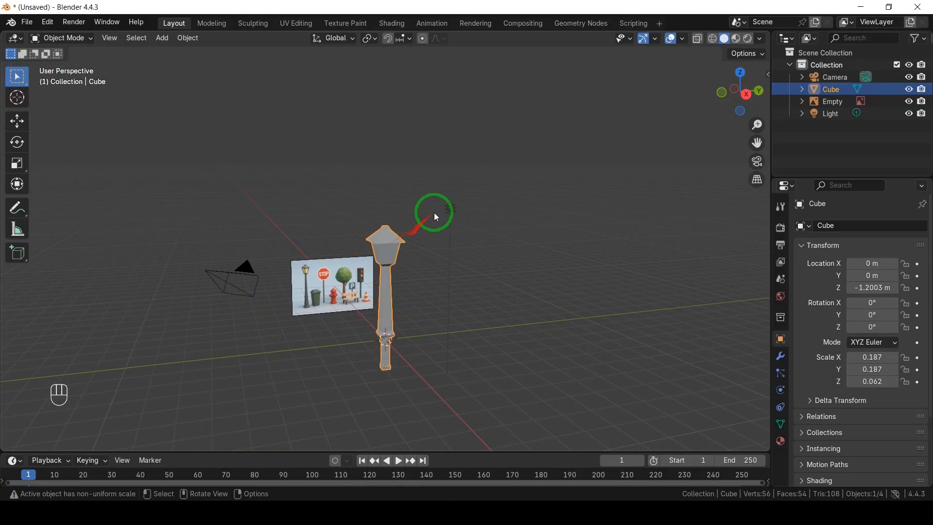
{"action": "left_click", "coordinate": [428, 223]}
{"action": "left_click", "coordinate": [238, 284], "text": "shift"}
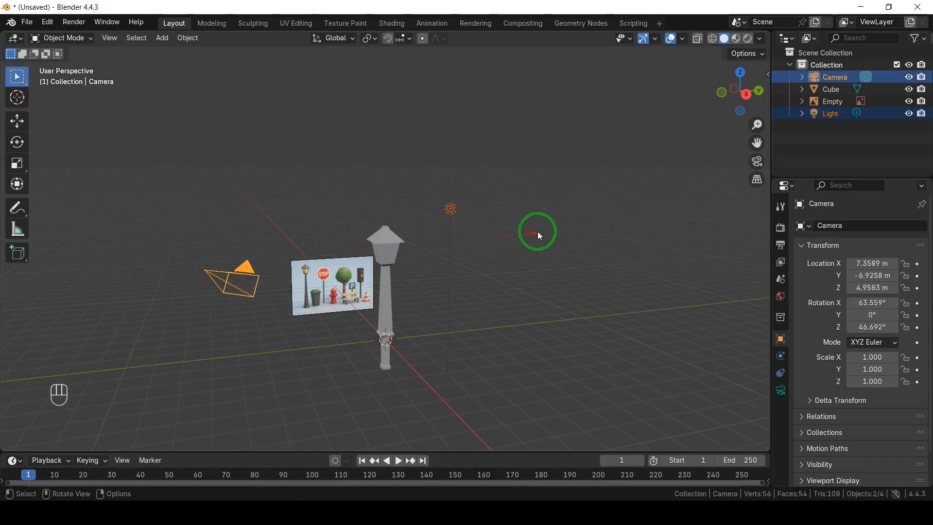
{"action": "key", "text": "Delete"}
Select the street lamp and open its mesh for editing at the lantern.
{"action": "left_click", "coordinate": [404, 253]}
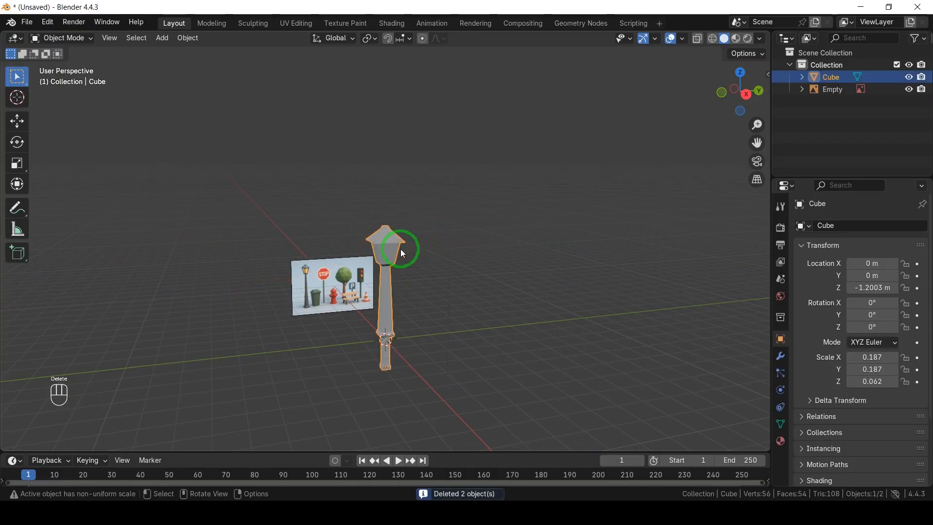
{"action": "key", "text": "KP_Decimal"}
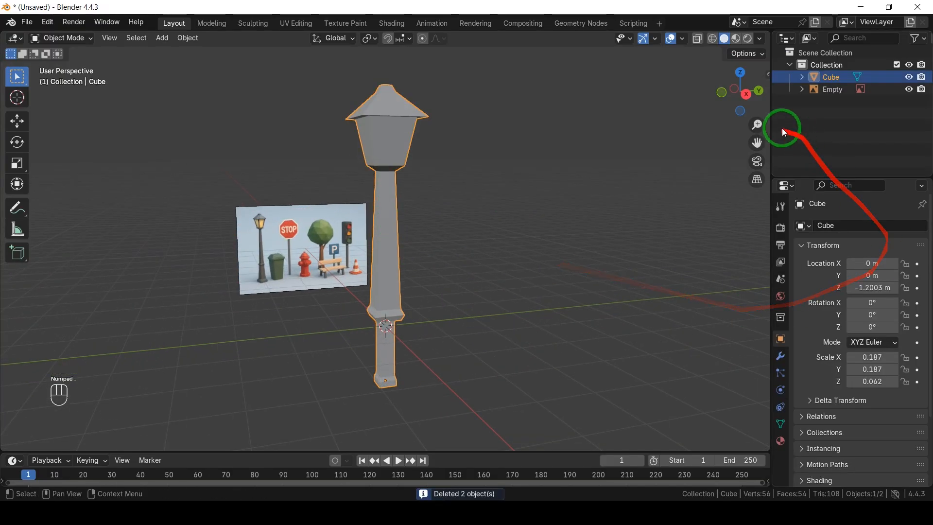
{"action": "left_click_drag", "start_coordinate": [757, 143], "coordinate": [786, 260]}
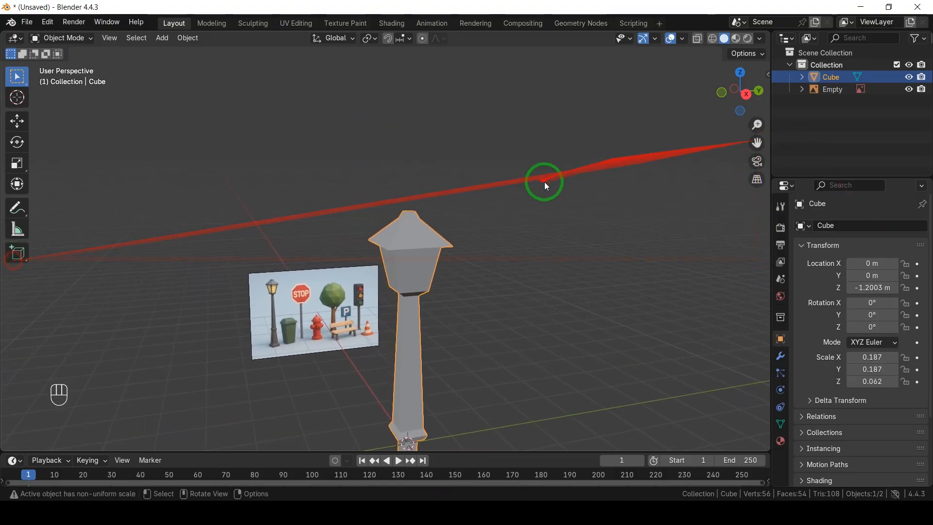
{"action": "scroll", "coordinate": [544, 189], "scroll_direction": "up", "scroll_amount": 3}
{"action": "key", "text": "Tab"}
{"action": "left_click_drag", "start_coordinate": [736, 90], "coordinate": [607, 142]}
{"action": "scroll", "coordinate": [406, 259], "scroll_direction": "up", "scroll_amount": 4}
Bevel the lantern body's four vertical corner edges with 3 segments and an offset of about 0.35 m.
{"action": "left_click", "coordinate": [450, 288]}
{"action": "key", "text": "2"}
{"action": "left_click", "coordinate": [447, 287]}
{"action": "left_click_drag", "start_coordinate": [744, 119], "coordinate": [641, 150]}
{"action": "left_click", "coordinate": [364, 258], "text": "shift"}
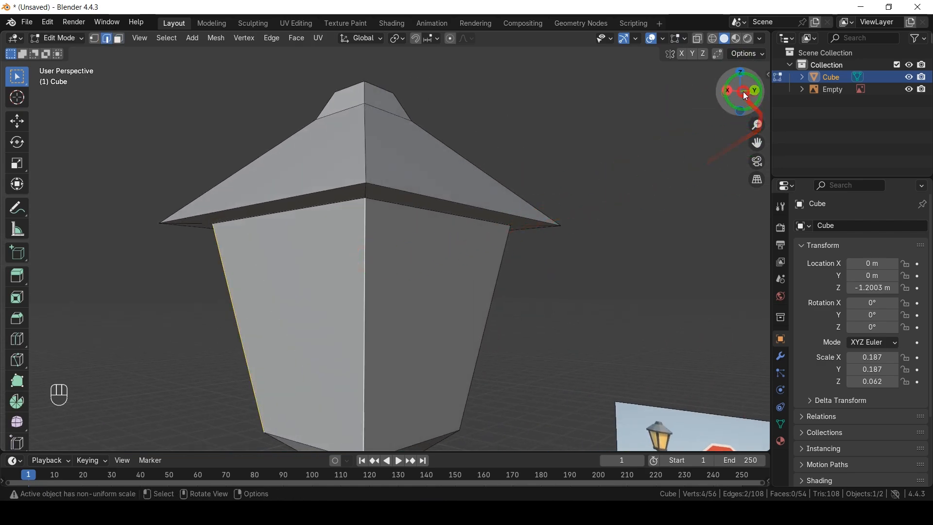
{"action": "left_click_drag", "start_coordinate": [746, 96], "coordinate": [614, 86]}
{"action": "left_click", "coordinate": [273, 260], "text": "shift"}
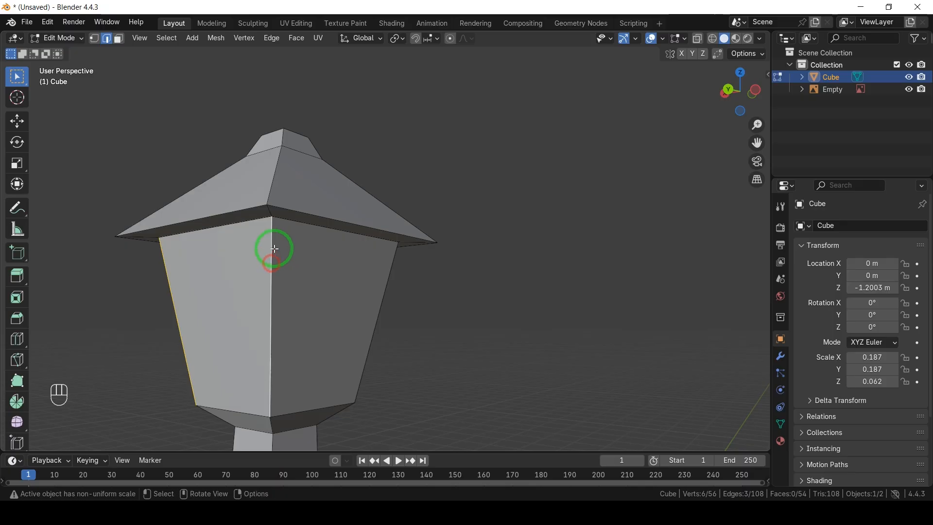
{"action": "left_click_drag", "start_coordinate": [743, 77], "coordinate": [631, 315]}
{"action": "left_click", "coordinate": [407, 261], "text": "shift"}
{"action": "scroll", "coordinate": [630, 315], "scroll_direction": "up", "scroll_amount": 4}
{"action": "key", "text": "ctrl+b"}
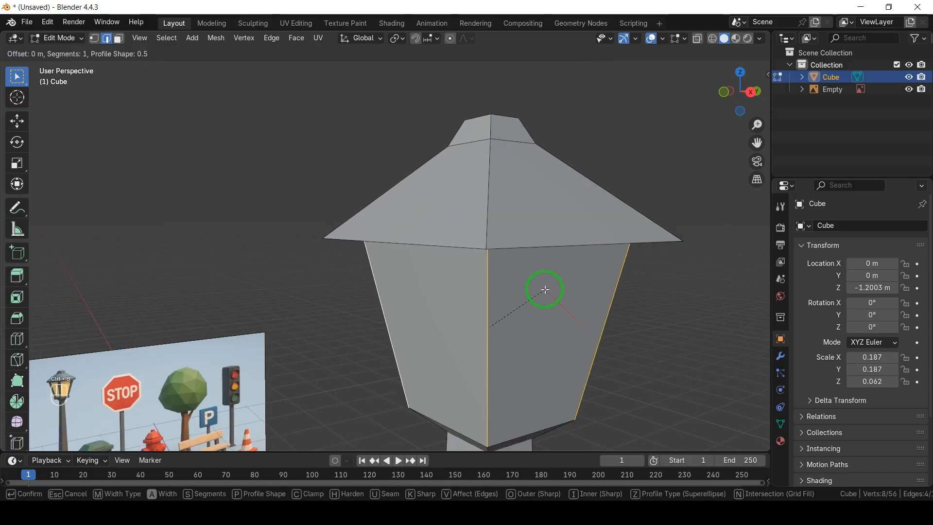
{"action": "scroll", "coordinate": [583, 263], "scroll_direction": "up", "scroll_amount": 1}
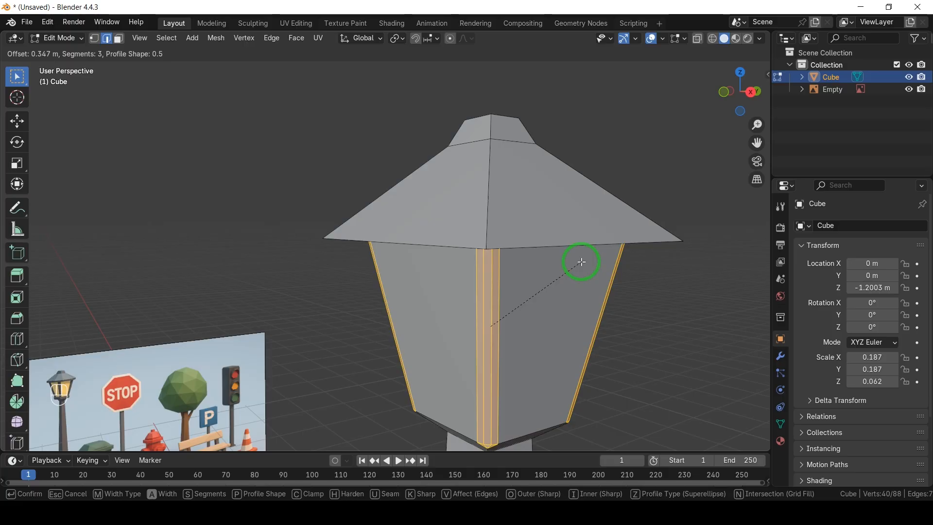
{"action": "left_click", "coordinate": [582, 263]}
Undo the last three edits to the lantern's bevelled corners.
{"action": "key", "text": "Tab"}
{"action": "mouse_move", "coordinate": [741, 92]}
{"action": "left_mouse_down"}
{"action": "mouse_move", "coordinate": [597, 88]}
{"action": "mouse_move", "coordinate": [740, 90]}
{"action": "left_mouse_up"}
{"action": "key", "text": "Tab"}
{"action": "key", "text": "ctrl+z"}
{"action": "key", "text": "ctrl+z"}
{"action": "key", "text": "ctrl+z"}
Extrude the three bevel faces of the lantern's +X/+Y corner along their normal, with the distance set to 0.05 m.
{"action": "key", "text": "e"}
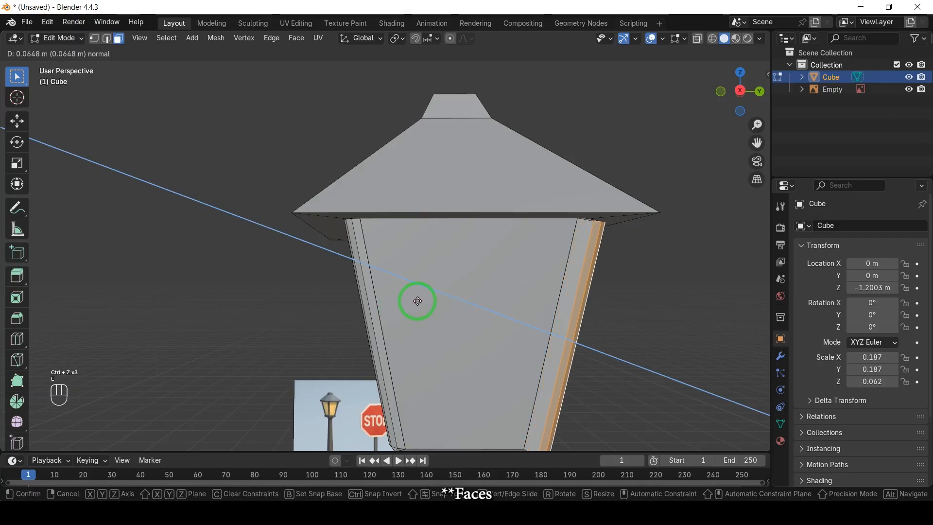
{"action": "left_click", "coordinate": [411, 296]}
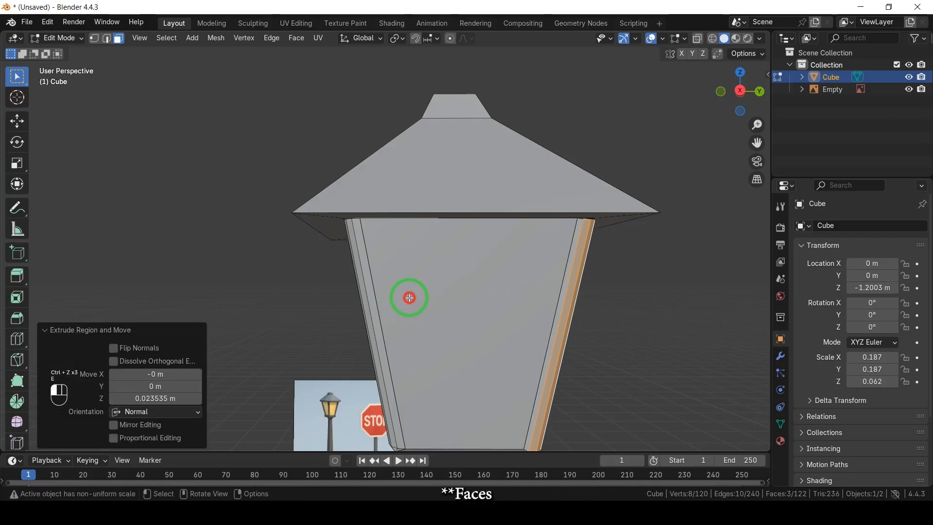
{"action": "left_click", "coordinate": [139, 401]}
{"action": "left_click_drag", "start_coordinate": [125, 398], "coordinate": [151, 398]}
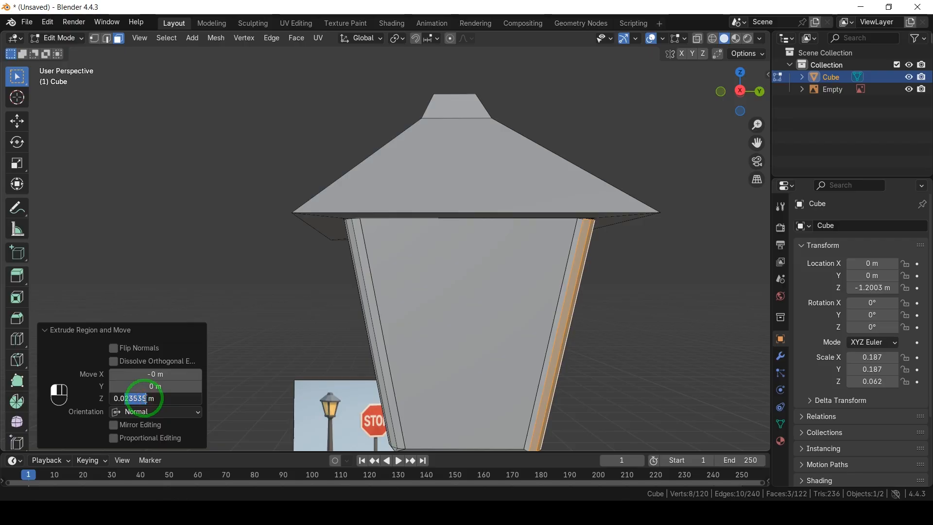
{"action": "type", "text": "5"}
{"action": "key", "text": "Return"}
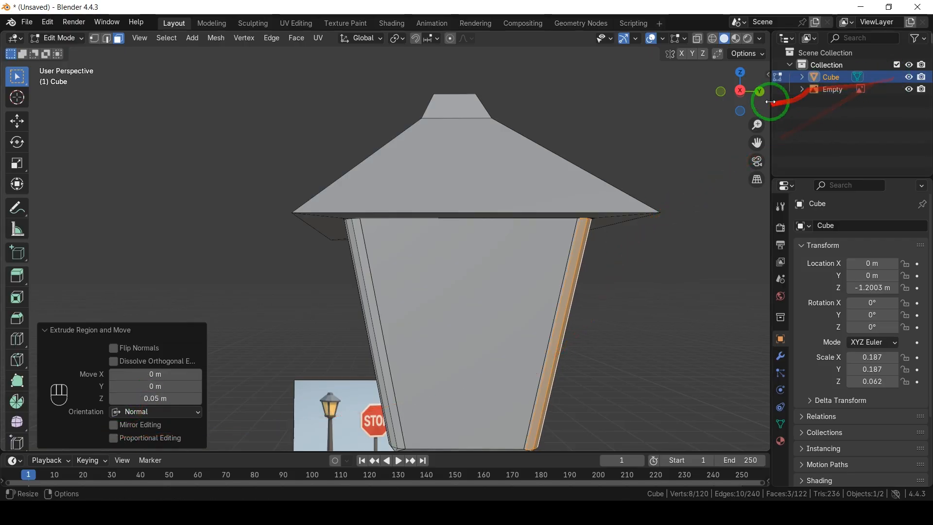
{"action": "key", "text": "Tab"}
{"action": "left_click_drag", "start_coordinate": [744, 99], "coordinate": [661, 193]}
{"action": "left_click", "coordinate": [661, 193]}
{"action": "mouse_move", "coordinate": [747, 109]}
{"action": "left_mouse_down"}
{"action": "mouse_move", "coordinate": [714, 94]}
{"action": "mouse_move", "coordinate": [741, 106]}
{"action": "left_mouse_up"}
{"action": "left_click_drag", "start_coordinate": [730, 93], "coordinate": [652, 77]}
{"action": "scroll", "coordinate": [230, 267], "scroll_direction": "up", "scroll_amount": 4}
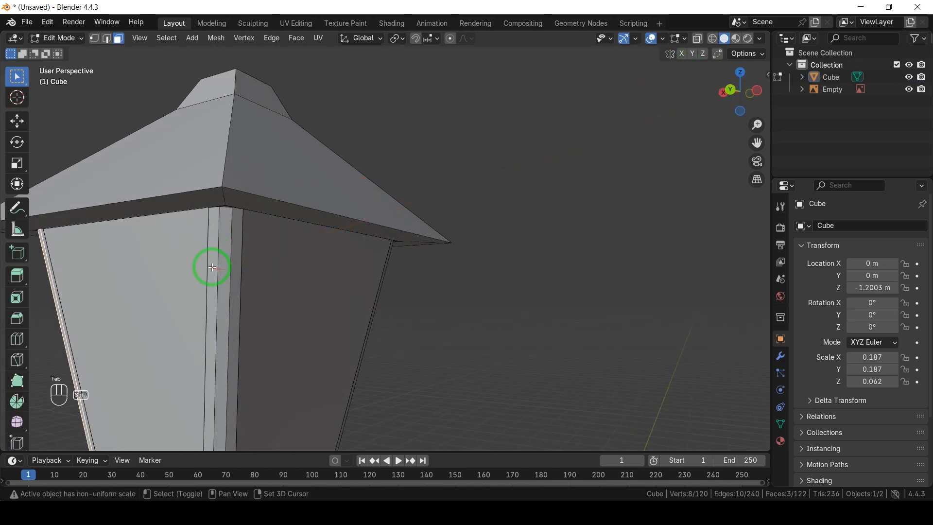
{"action": "left_click", "coordinate": [214, 268], "text": "shift"}
{"action": "left_click", "coordinate": [232, 265], "text": "shift"}
{"action": "left_click", "coordinate": [235, 262], "text": "shift"}
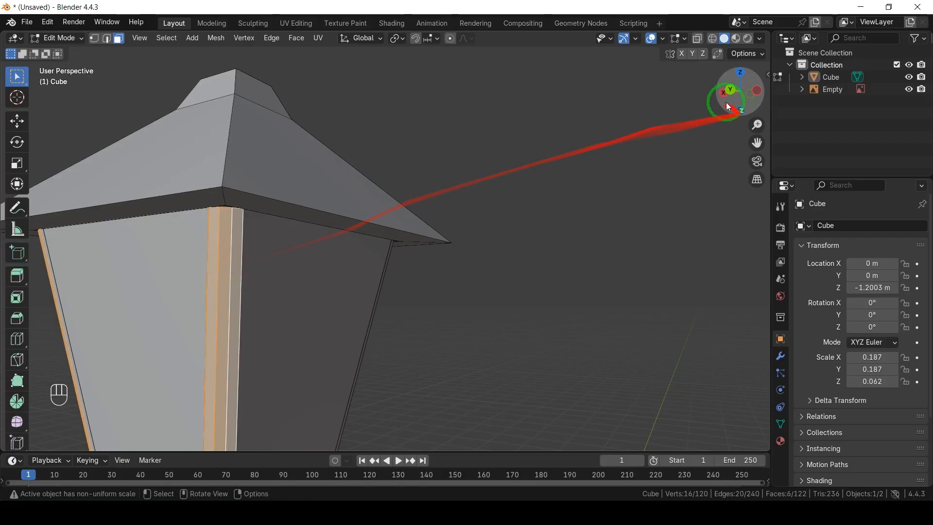
{"action": "left_click_drag", "start_coordinate": [738, 111], "coordinate": [734, 94]}
{"action": "key", "text": "e"}
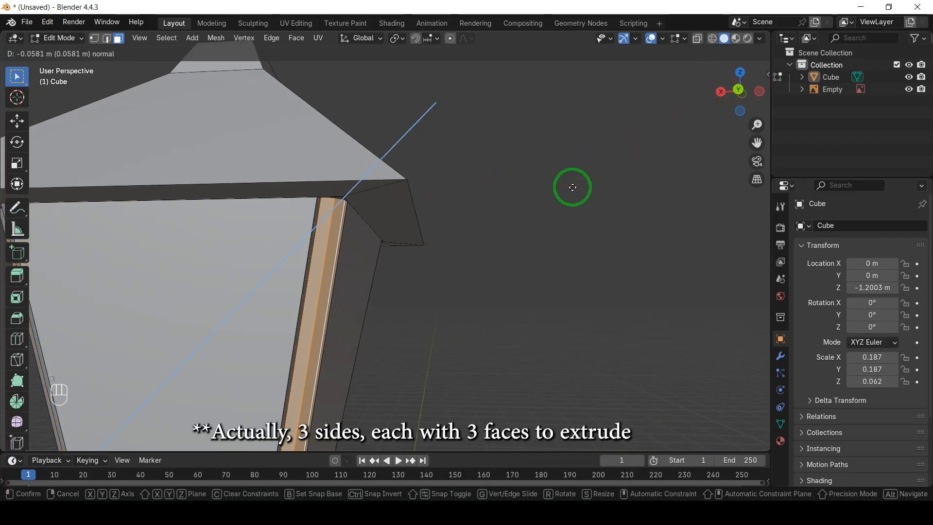
{"action": "right_click", "coordinate": [547, 183]}
{"action": "scroll", "coordinate": [486, 145], "scroll_direction": "down", "scroll_amount": 4}
{"action": "left_click", "coordinate": [485, 179]}
{"action": "scroll", "coordinate": [370, 237], "scroll_direction": "up", "scroll_amount": 4}
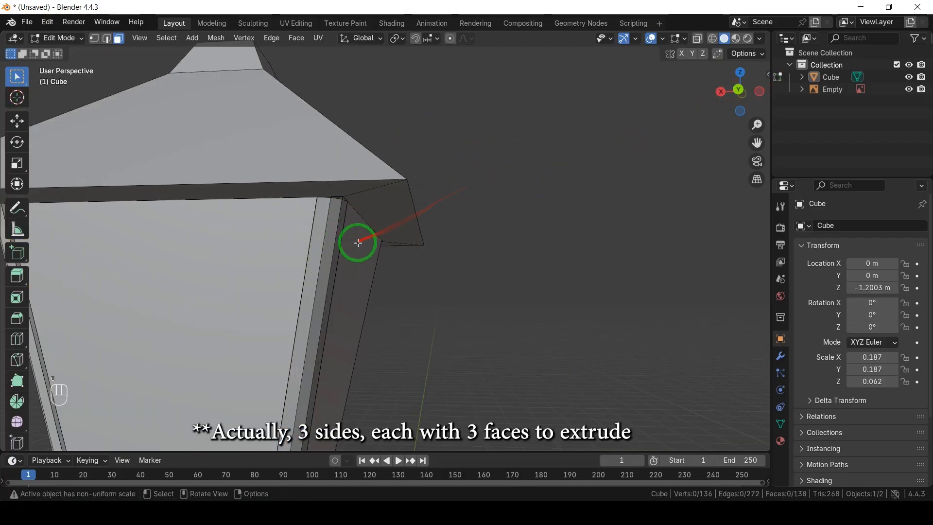
Extrude only the three bevel faces of the lantern's -X/+Y corner outward by 0.05 m.
{"action": "left_click", "coordinate": [329, 247]}
{"action": "left_click", "coordinate": [334, 239], "text": "shift"}
{"action": "left_click", "coordinate": [333, 239], "text": "shift"}
{"action": "key", "text": "e"}
{"action": "left_click", "coordinate": [324, 258]}
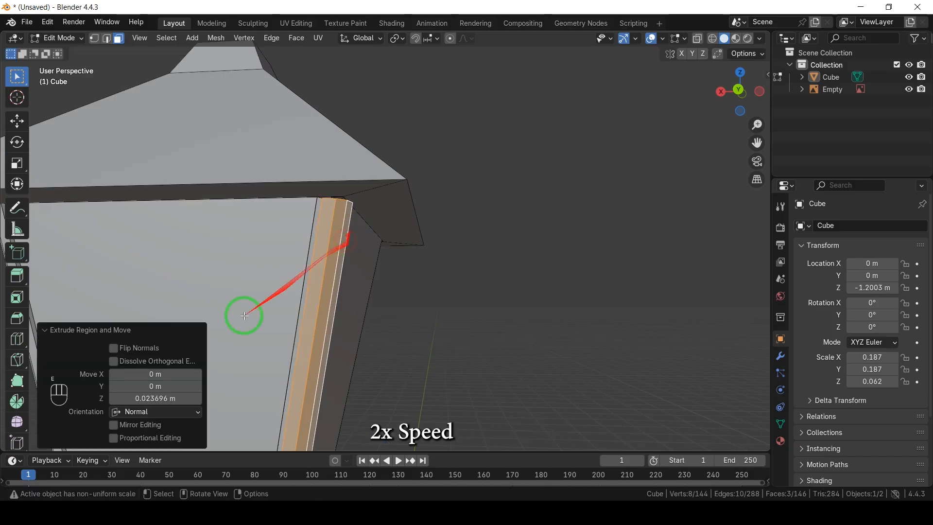
{"action": "left_click", "coordinate": [146, 399]}
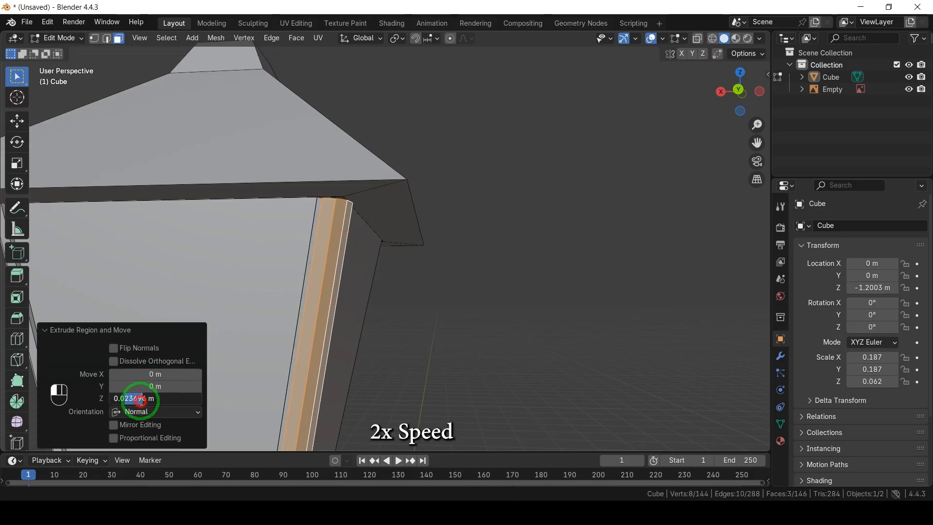
{"action": "type", "text": "0.05"}
{"action": "key", "text": "Return"}
Select the three bevel faces of the lantern's -X/-Y corner and extrude them outward by 0.05 m.
{"action": "left_click_drag", "start_coordinate": [740, 92], "coordinate": [418, 260]}
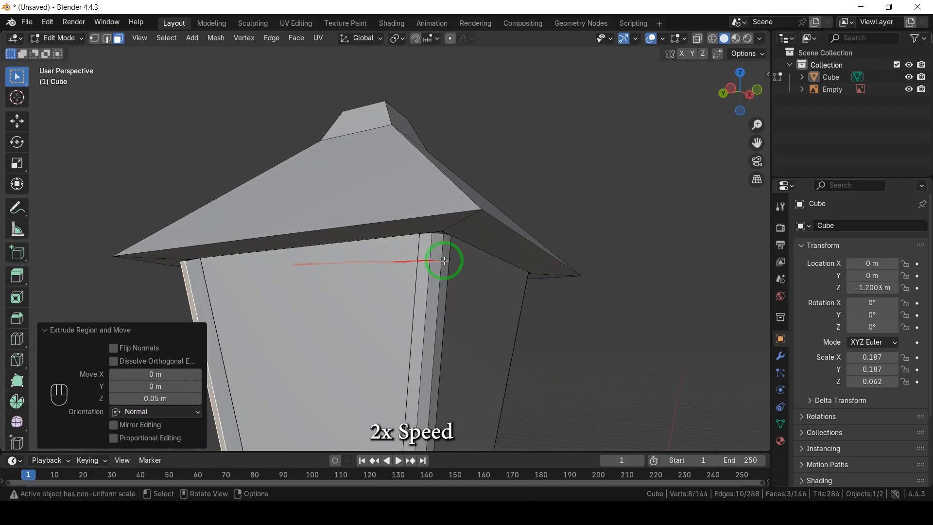
{"action": "left_click", "coordinate": [425, 264]}
{"action": "left_click", "coordinate": [438, 266], "text": "shift"}
{"action": "left_click", "coordinate": [443, 270], "text": "shift"}
{"action": "key", "text": "e"}
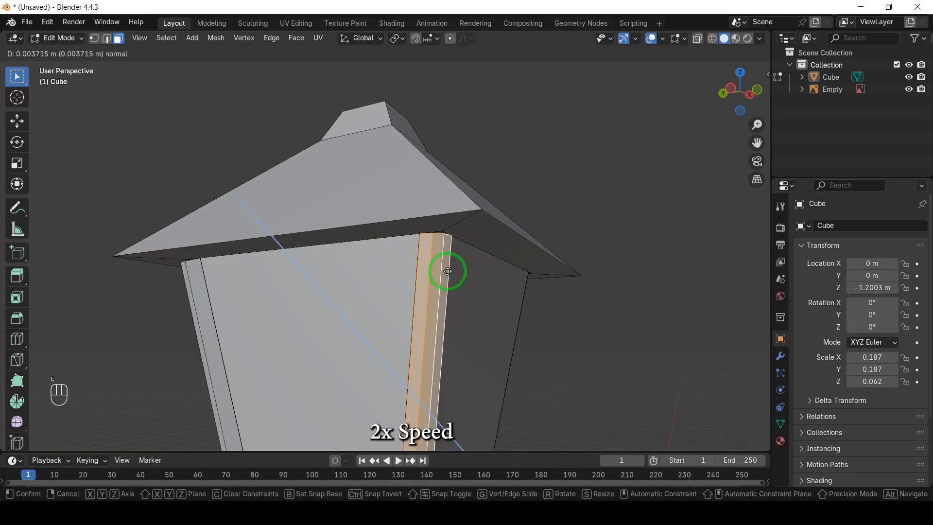
{"action": "left_click", "coordinate": [445, 268]}
{"action": "left_click", "coordinate": [141, 398]}
{"action": "type", "text": "05"}
{"action": "key", "text": "Return"}
Extrude the three bevel faces of the lantern's +X/-Y corner outward by about 0.05 m.
{"action": "key", "text": "Tab"}
{"action": "left_click_drag", "start_coordinate": [734, 120], "coordinate": [610, 232]}
{"action": "key", "text": "Tab"}
{"action": "key", "text": "Tab"}
{"action": "left_click_drag", "start_coordinate": [738, 95], "coordinate": [600, 248]}
{"action": "key", "text": "Tab"}
{"action": "left_click", "coordinate": [599, 248]}
{"action": "left_click_drag", "start_coordinate": [741, 92], "coordinate": [739, 94]}
{"action": "key", "text": "e"}
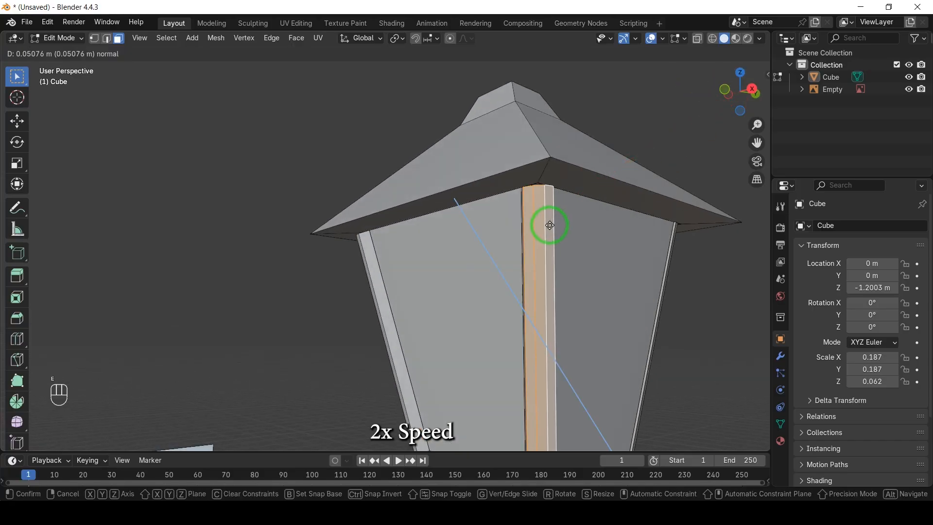
{"action": "left_click", "coordinate": [550, 225]}
{"action": "left_click", "coordinate": [129, 398]}
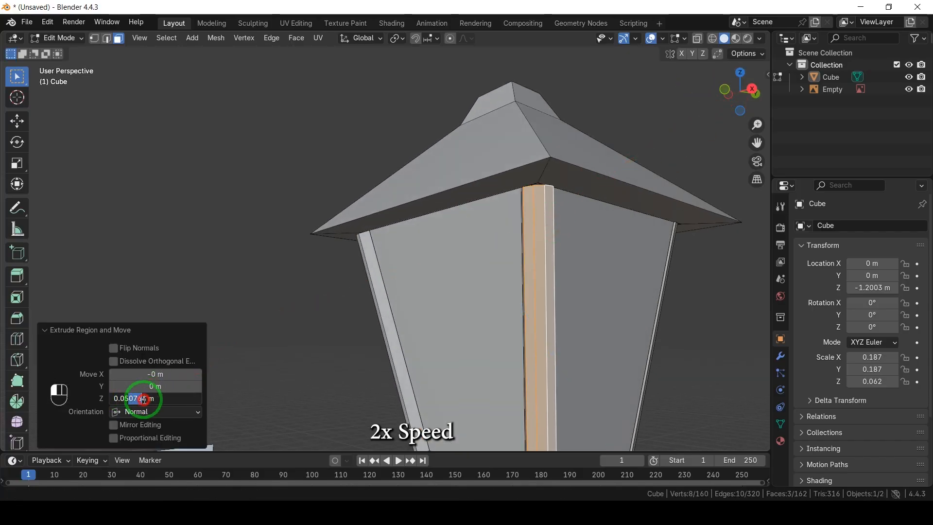
{"action": "left_click", "coordinate": [685, 277]}
Extrude the +X/+Y corner's three faces outward by another 0.05 m and leave mesh editing.
{"action": "left_click_drag", "start_coordinate": [739, 94], "coordinate": [443, 191]}
{"action": "left_click", "coordinate": [445, 196]}
{"action": "key", "text": "e"}
{"action": "left_click", "coordinate": [479, 202]}
{"action": "left_click", "coordinate": [139, 400]}
{"action": "type", "text": "05"}
{"action": "key", "text": "Return"}
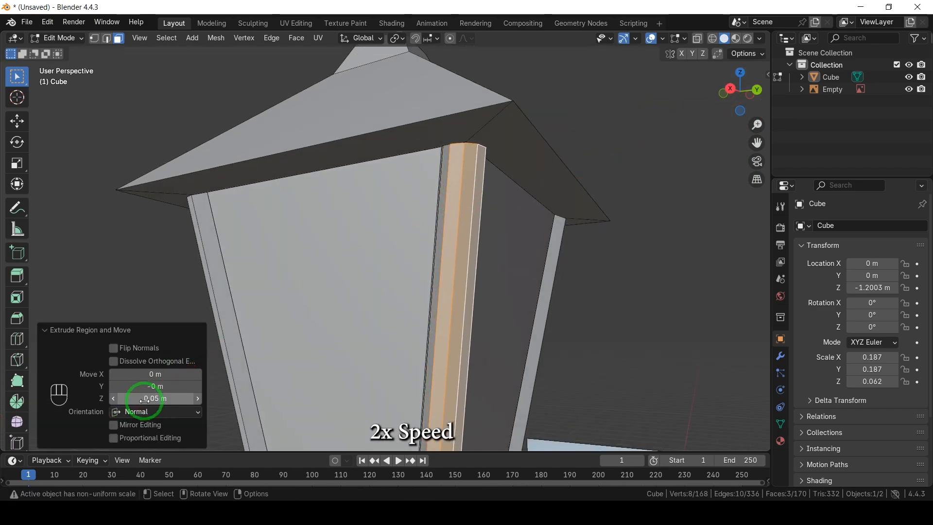
{"action": "key", "text": "Tab"}
{"action": "left_click_drag", "start_coordinate": [731, 85], "coordinate": [616, 168]}
{"action": "left_click_drag", "start_coordinate": [753, 102], "coordinate": [596, 88]}
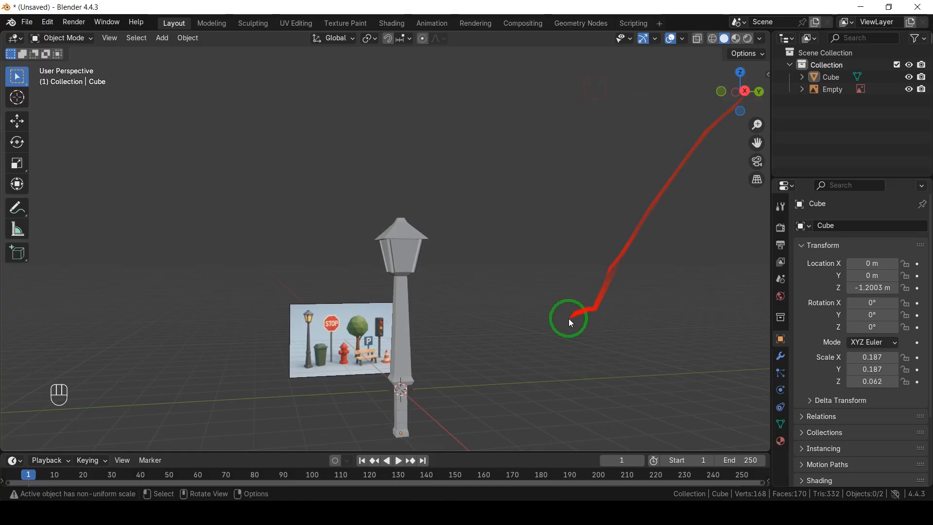
Select the upper pole section and its collar in see-through vertex mode, scale them by 0.768 along Y, and leave mesh editing.
{"action": "key", "text": "Tab"}
{"action": "key", "text": "1"}
{"action": "scroll", "coordinate": [510, 337], "scroll_direction": "up", "scroll_amount": 2}
{"action": "left_click", "coordinate": [698, 38]}
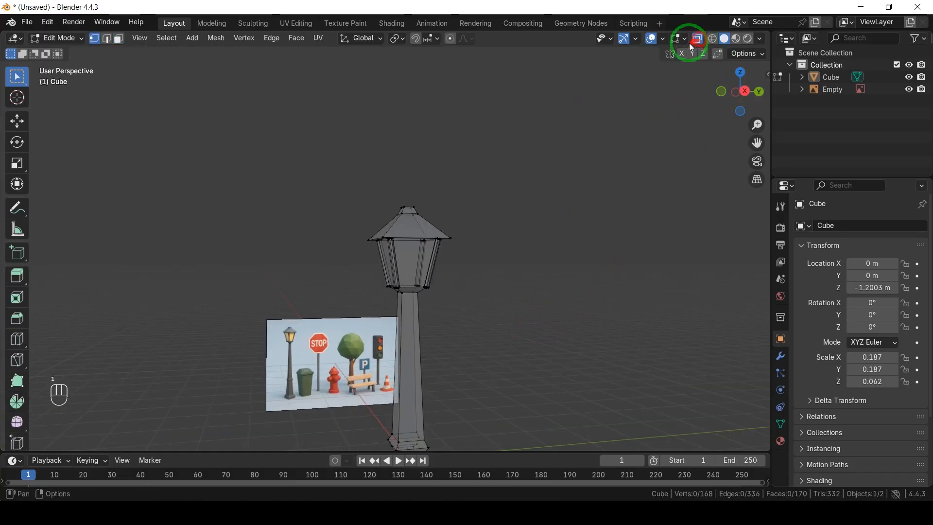
{"action": "left_click", "coordinate": [426, 301]}
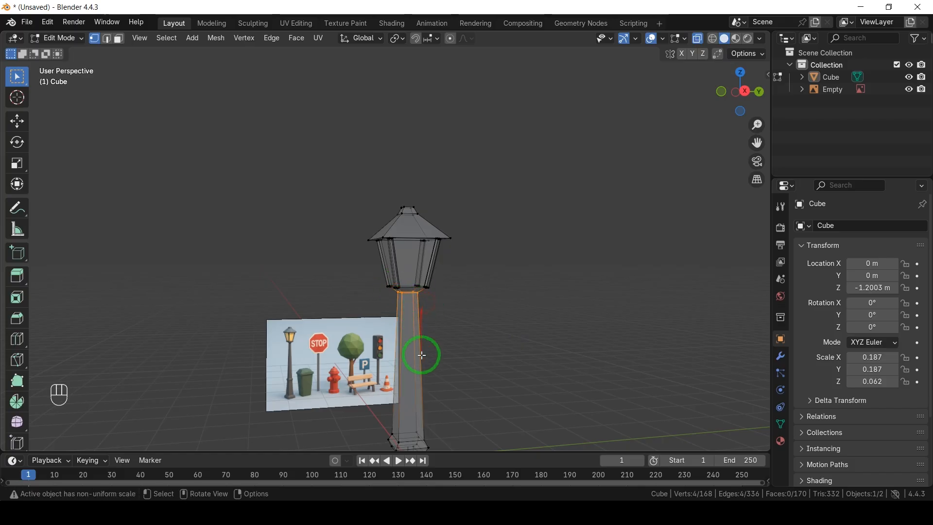
{"action": "middle_click_drag", "start_coordinate": [398, 425], "coordinate": [406, 424]}
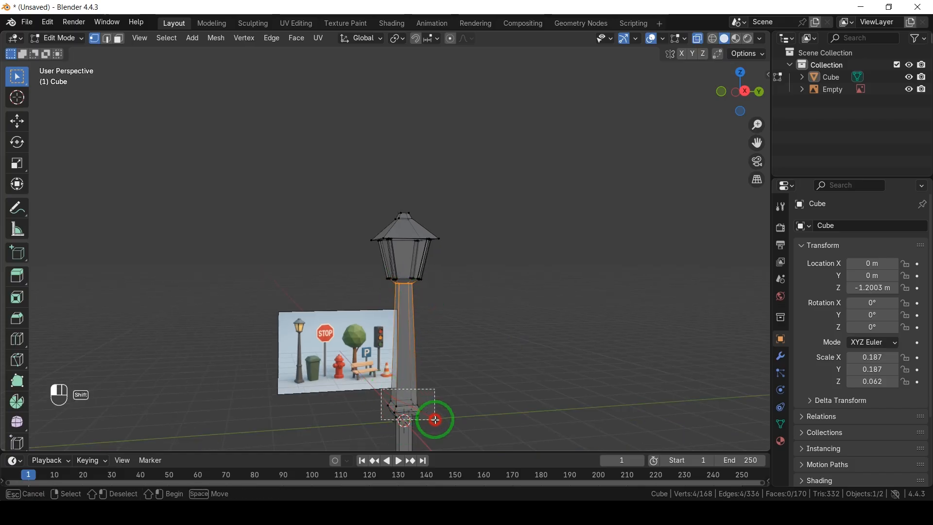
{"action": "left_click_drag", "start_coordinate": [433, 418], "coordinate": [457, 410]}
{"action": "middle_click_drag", "start_coordinate": [467, 389], "coordinate": [481, 354]}
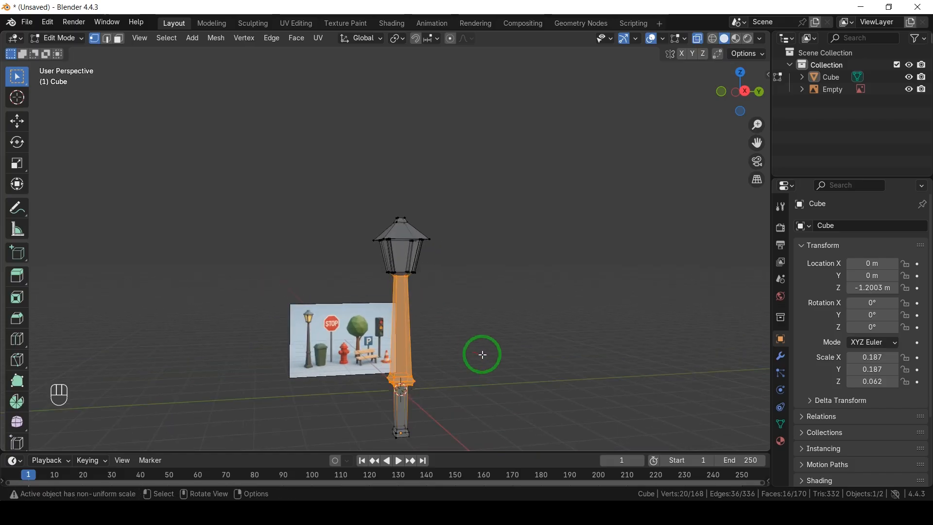
{"action": "key", "text": "s"}
{"action": "key", "text": "y"}
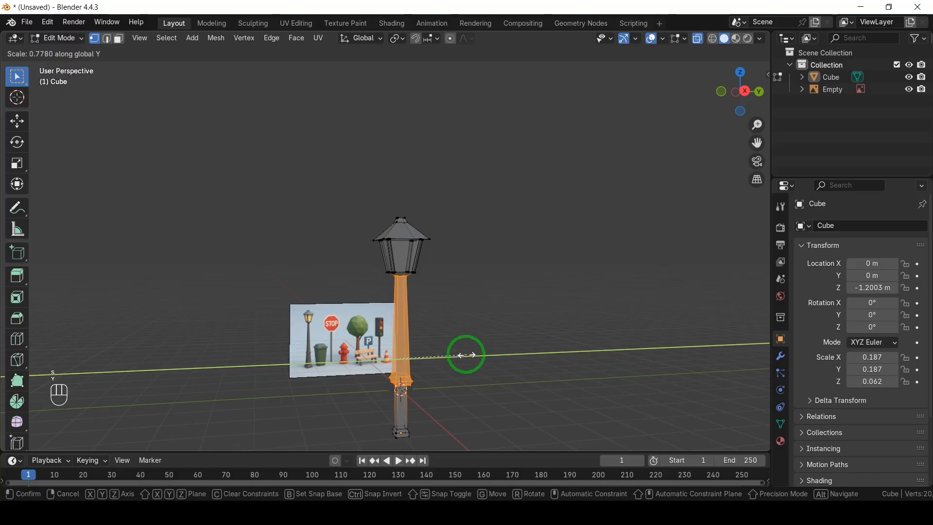
{"action": "left_click", "coordinate": [466, 352]}
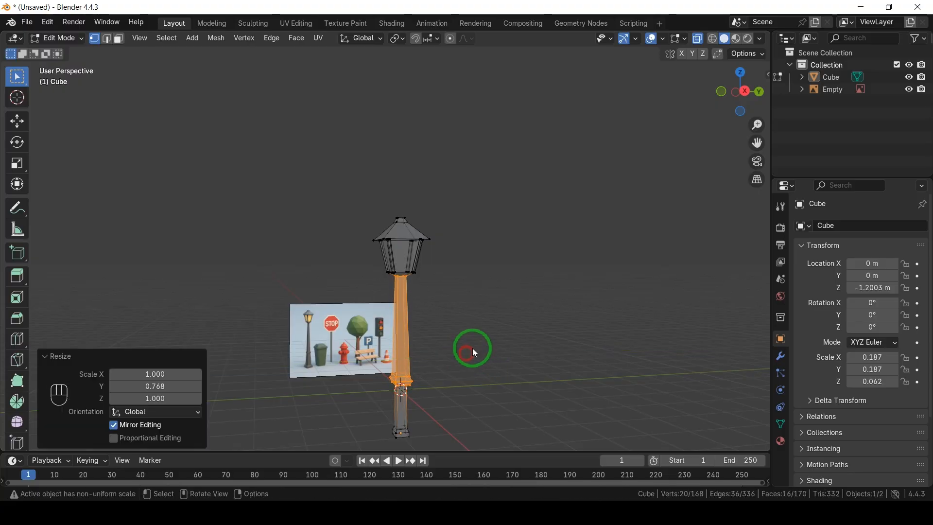
{"action": "key", "text": "Tab"}
{"action": "left_click", "coordinate": [696, 37]}
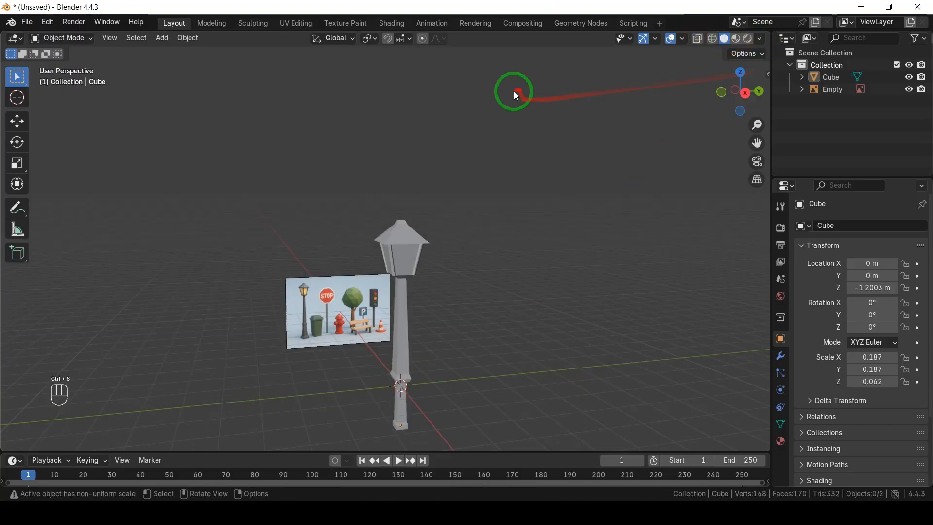
{"action": "left_click_drag", "start_coordinate": [747, 90], "coordinate": [197, 93]}
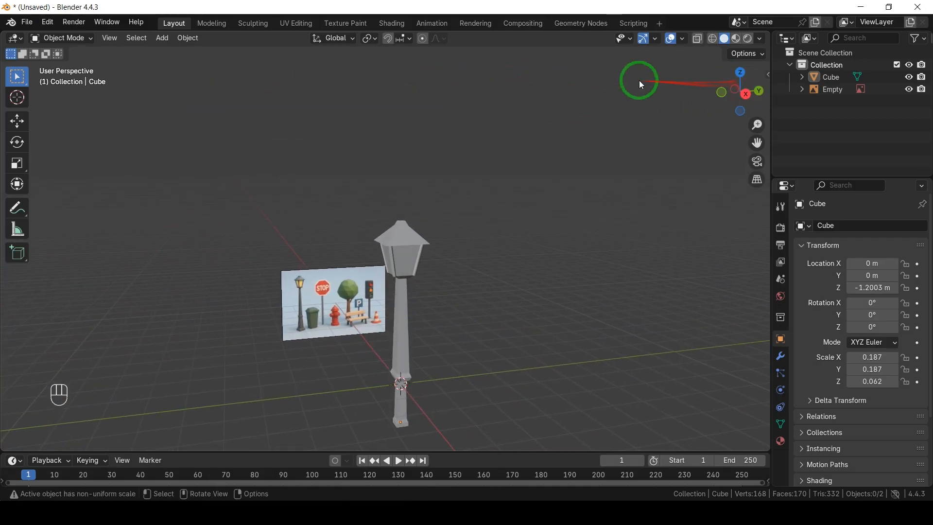
Switch to the Shading workspace and place an Image Texture node beside the lamp material's Principled BSDF.
{"action": "left_click", "coordinate": [402, 24]}
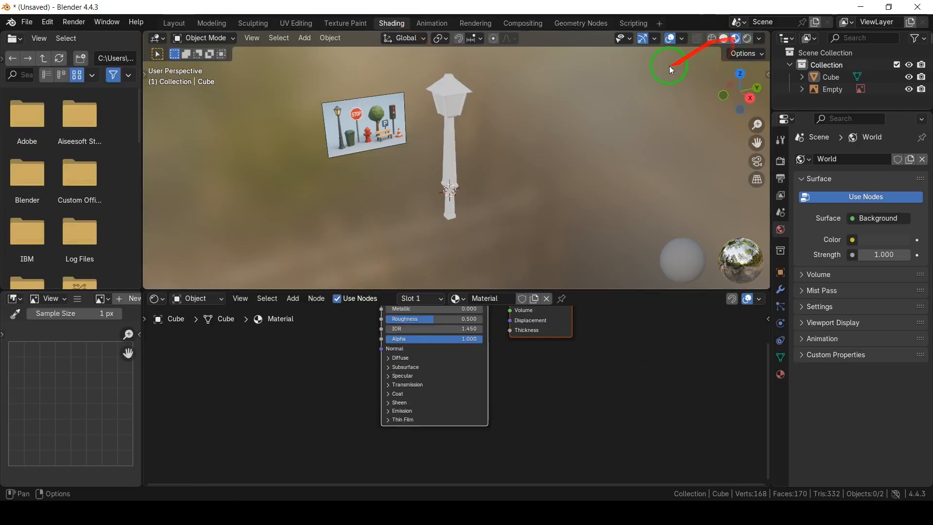
{"action": "scroll", "coordinate": [511, 192], "scroll_direction": "up", "scroll_amount": 2}
{"action": "middle_click_drag", "start_coordinate": [614, 330], "coordinate": [619, 387]}
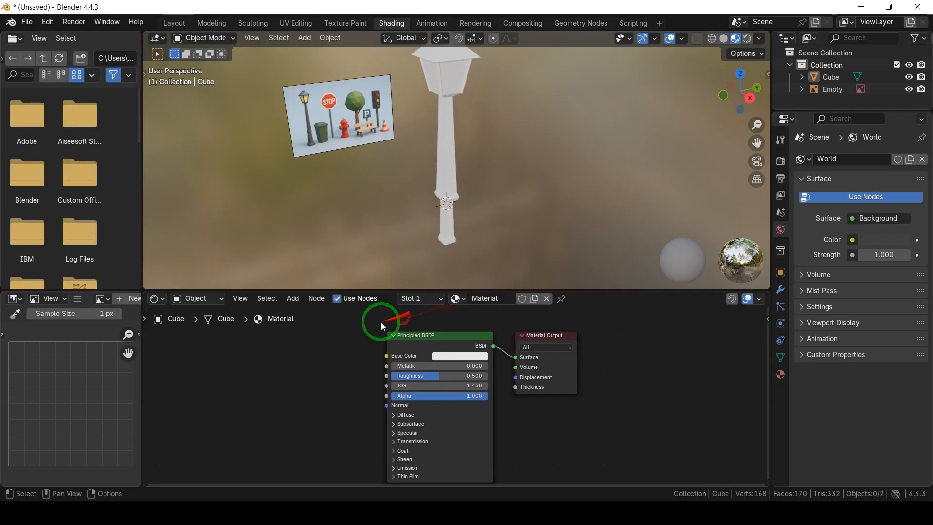
{"action": "key", "text": "shift+a"}
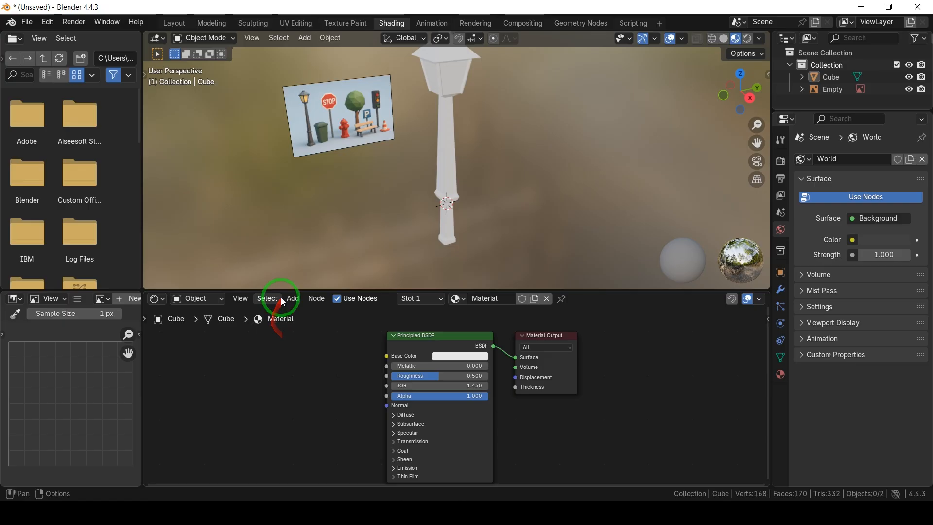
{"action": "mouse_move", "coordinate": [321, 372]}
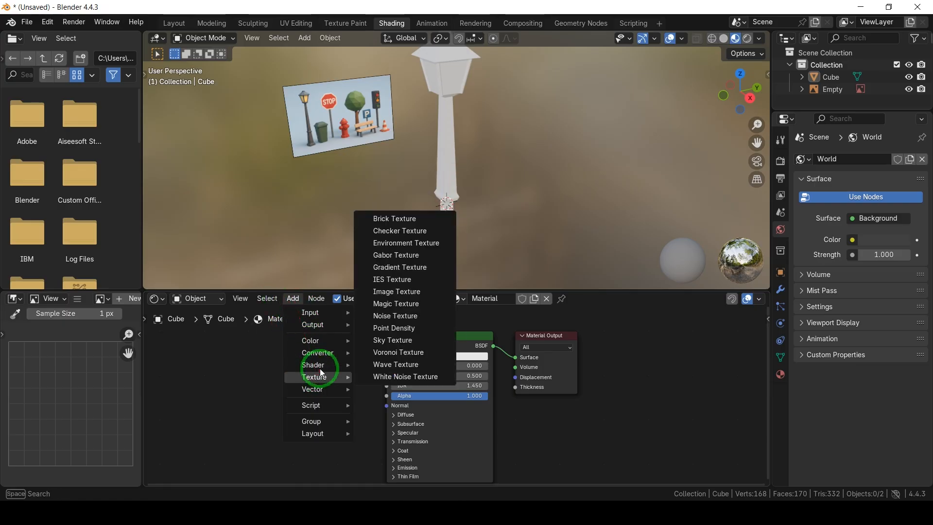
{"action": "left_click", "coordinate": [397, 292]}
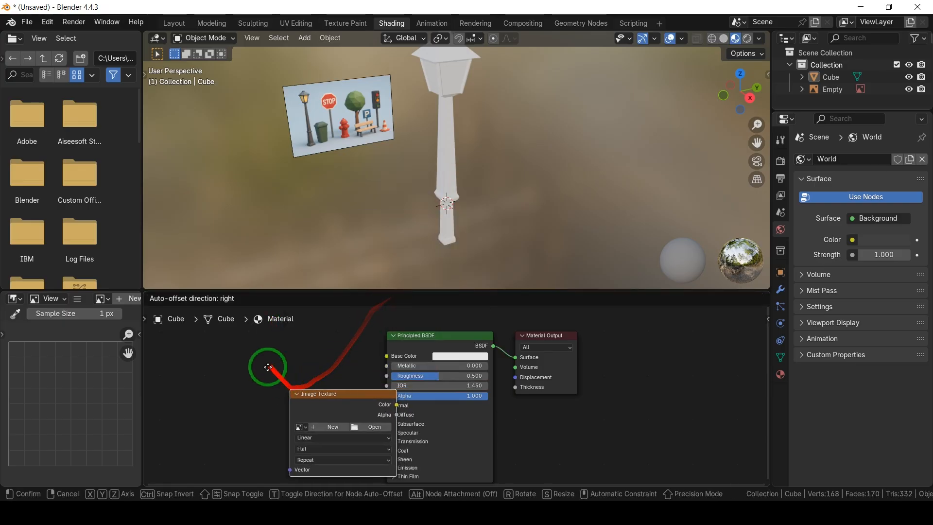
{"action": "left_click", "coordinate": [206, 352]}
Connect the Image Texture's Color output to the Base Color input and assign the Street-1.png image.
{"action": "left_click_drag", "start_coordinate": [315, 368], "coordinate": [386, 356]}
{"action": "left_click", "coordinate": [217, 389]}
{"action": "left_click", "coordinate": [256, 298]}
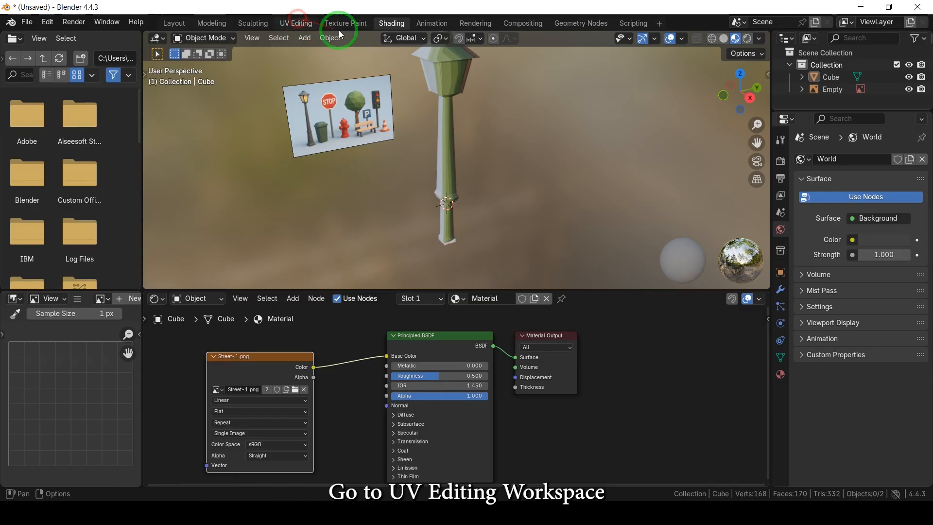
Switch to the UV Editing workspace, set the model view to Right orthographic and fit the whole reference image in the UV editor.
{"action": "left_click", "coordinate": [296, 23]}
{"action": "left_click", "coordinate": [649, 149]}
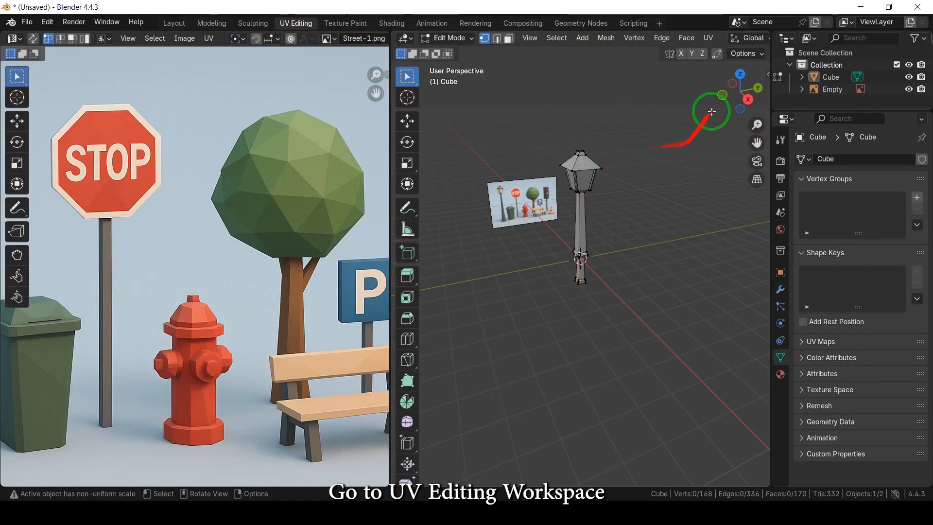
{"action": "left_click", "coordinate": [747, 98]}
{"action": "left_click_drag", "start_coordinate": [757, 142], "coordinate": [715, 298]}
{"action": "scroll", "coordinate": [635, 156], "scroll_direction": "up", "scroll_amount": 3}
{"action": "scroll", "coordinate": [293, 164], "scroll_direction": "down", "scroll_amount": 6}
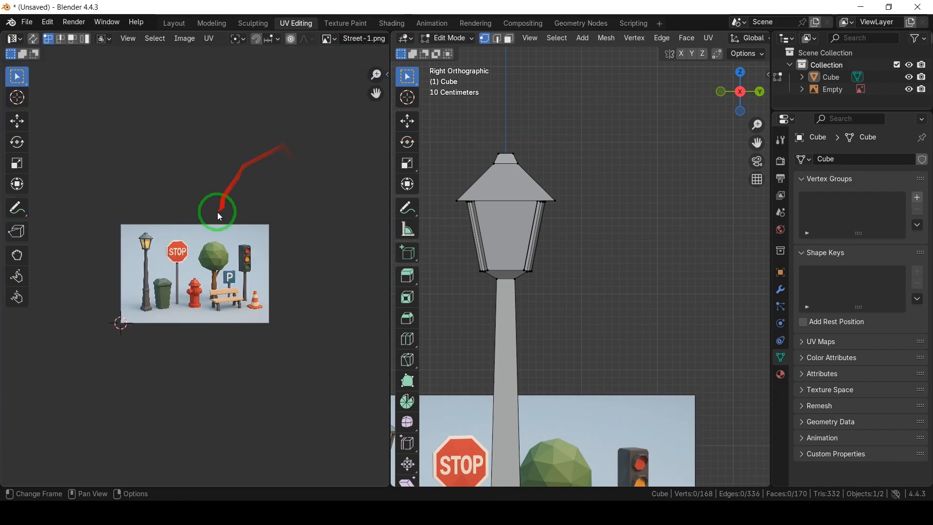
Select the whole lamp mesh and move all its UVs off the texture image into the empty space below it.
{"action": "middle_click_drag", "start_coordinate": [220, 217], "coordinate": [267, 183]}
{"action": "key", "text": "a"}
{"action": "scroll", "coordinate": [232, 199], "scroll_direction": "up", "scroll_amount": 2}
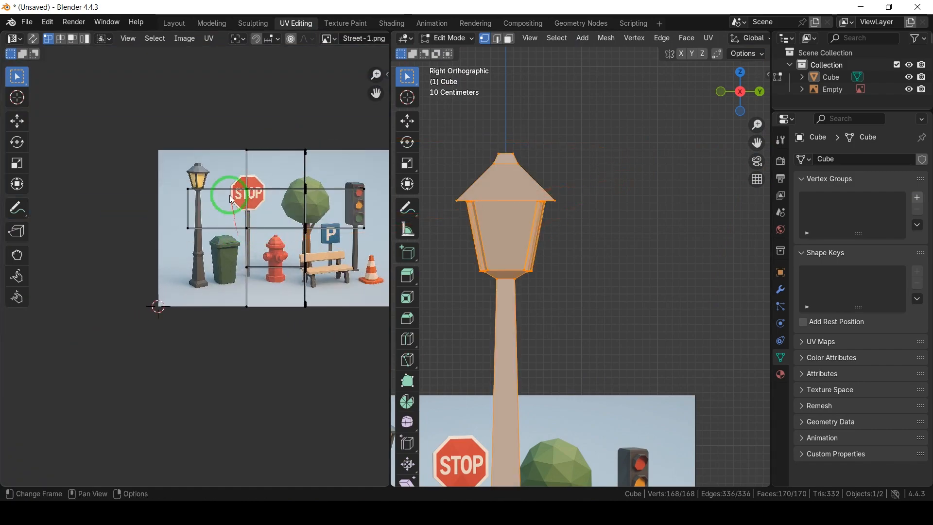
{"action": "scroll", "coordinate": [181, 104], "scroll_direction": "up", "scroll_amount": 2}
{"action": "scroll", "coordinate": [140, 79], "scroll_direction": "down", "scroll_amount": 4}
{"action": "left_click_drag", "start_coordinate": [132, 114], "coordinate": [323, 328]}
{"action": "key", "text": "g"}
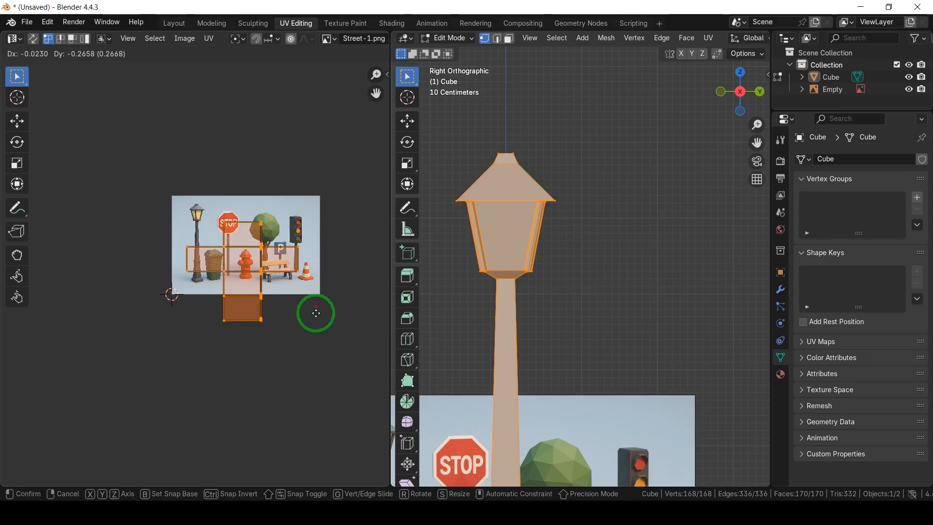
{"action": "left_click", "coordinate": [318, 366]}
{"action": "scroll", "coordinate": [604, 270], "scroll_direction": "up", "scroll_amount": 2}
Select the four large glass panel faces around the lantern in face select mode.
{"action": "left_click", "coordinate": [621, 220]}
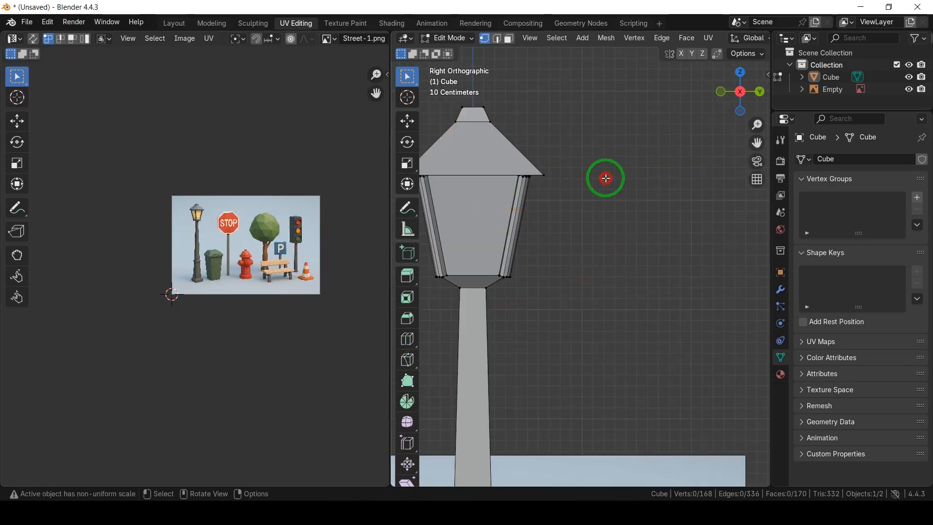
{"action": "left_click_drag", "start_coordinate": [758, 142], "coordinate": [571, 213]}
{"action": "left_click", "coordinate": [571, 212]}
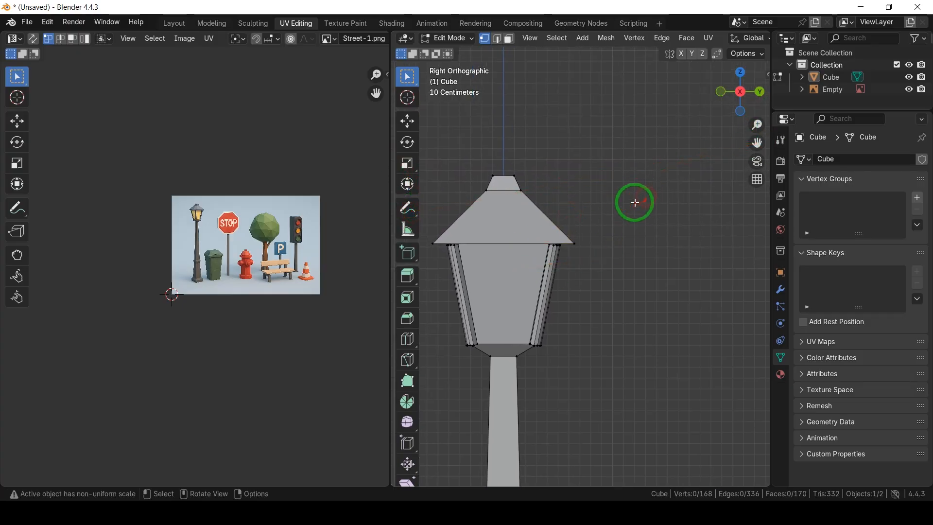
{"action": "left_click", "coordinate": [518, 272], "text": "shift"}
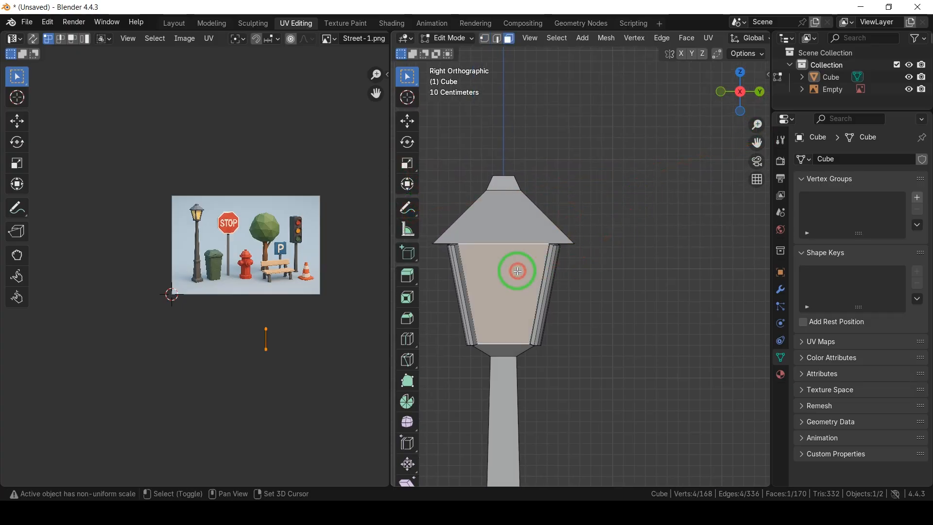
{"action": "left_click_drag", "start_coordinate": [721, 116], "coordinate": [670, 146]}
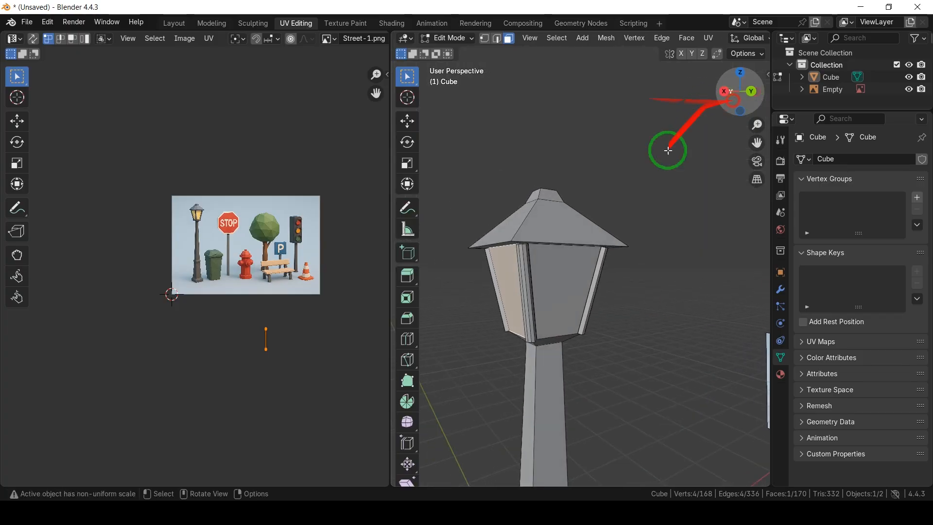
{"action": "left_click", "coordinate": [566, 273], "text": "shift"}
{"action": "left_click_drag", "start_coordinate": [739, 93], "coordinate": [578, 97]}
{"action": "left_click", "coordinate": [668, 276], "text": "shift"}
{"action": "mouse_move", "coordinate": [733, 88]}
{"action": "left_mouse_down"}
{"action": "mouse_move", "coordinate": [616, 90]}
{"action": "mouse_move", "coordinate": [742, 92]}
{"action": "mouse_move", "coordinate": [504, 112]}
{"action": "mouse_move", "coordinate": [516, 102]}
{"action": "mouse_move", "coordinate": [719, 88]}
{"action": "left_mouse_up"}
{"action": "left_click", "coordinate": [607, 247], "text": "shift"}
Scale the glass panels' UVs down to about 0.19 and move them onto the street lamp's lantern in the image.
{"action": "key", "text": "s"}
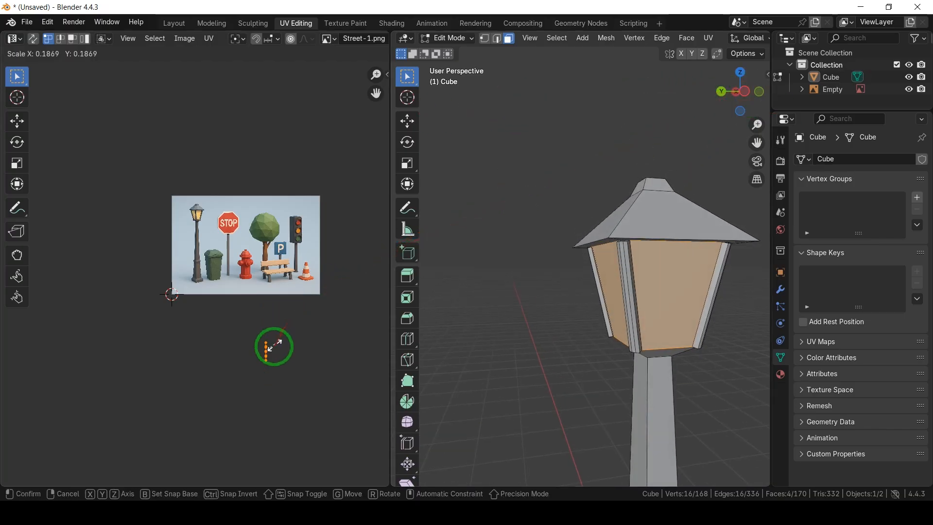
{"action": "left_click", "coordinate": [275, 345]}
{"action": "scroll", "coordinate": [209, 252], "scroll_direction": "up", "scroll_amount": 4}
{"action": "key", "text": "g"}
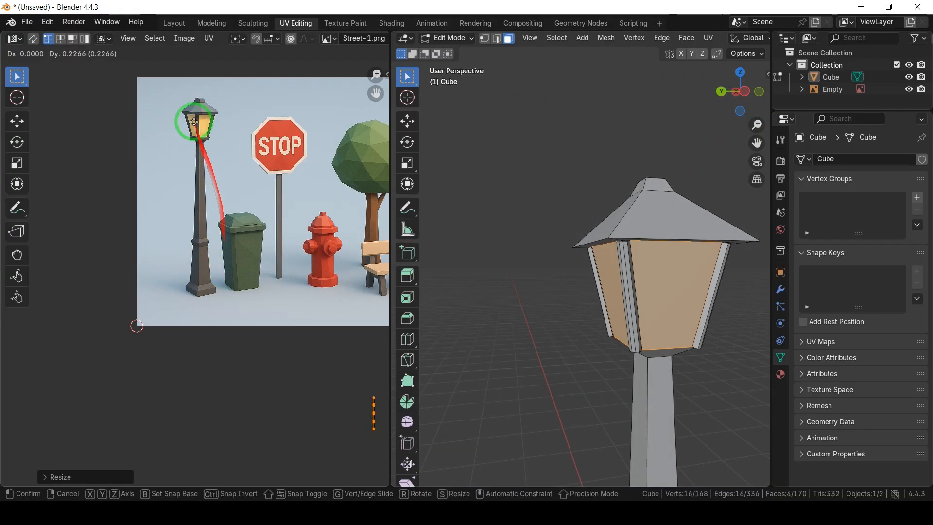
{"action": "left_click", "coordinate": [48, 363]}
Shrink the glass panels' UVs to about 0.22 and position them inside the lantern's yellow pane in the image.
{"action": "scroll", "coordinate": [102, 219], "scroll_direction": "up", "scroll_amount": 1}
{"action": "scroll", "coordinate": [207, 187], "scroll_direction": "up", "scroll_amount": 3}
{"action": "middle_click_drag", "start_coordinate": [208, 187], "coordinate": [198, 481]}
{"action": "key", "text": "s"}
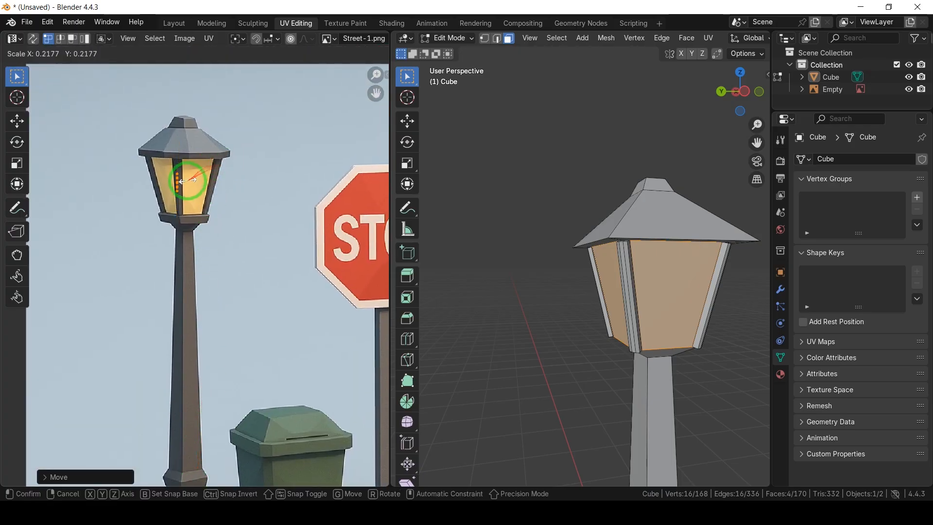
{"action": "left_click", "coordinate": [185, 180]}
{"action": "key", "text": "g"}
{"action": "left_click", "coordinate": [207, 184]}
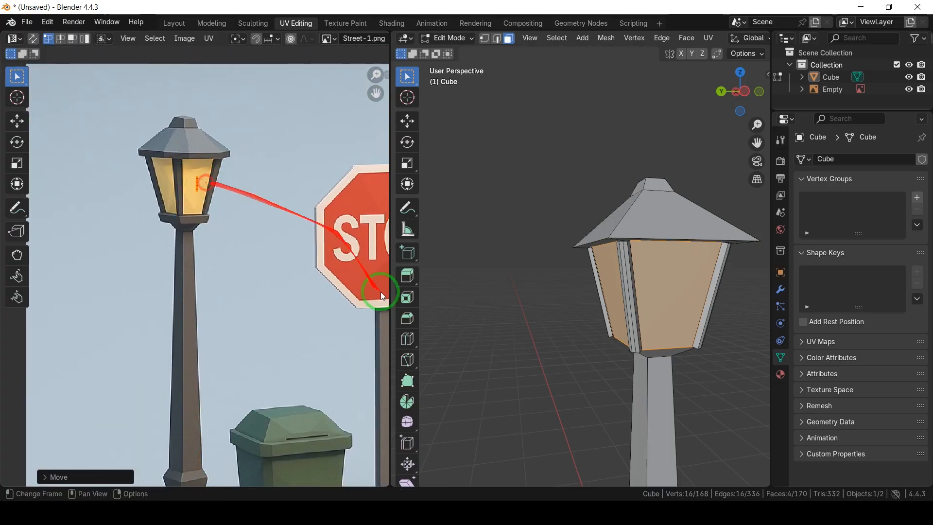
Leave mesh editing, set the viewport to Material Preview shading and inspect the lantern's glass from several sides.
{"action": "key", "text": "Tab"}
{"action": "left_click", "coordinate": [538, 309]}
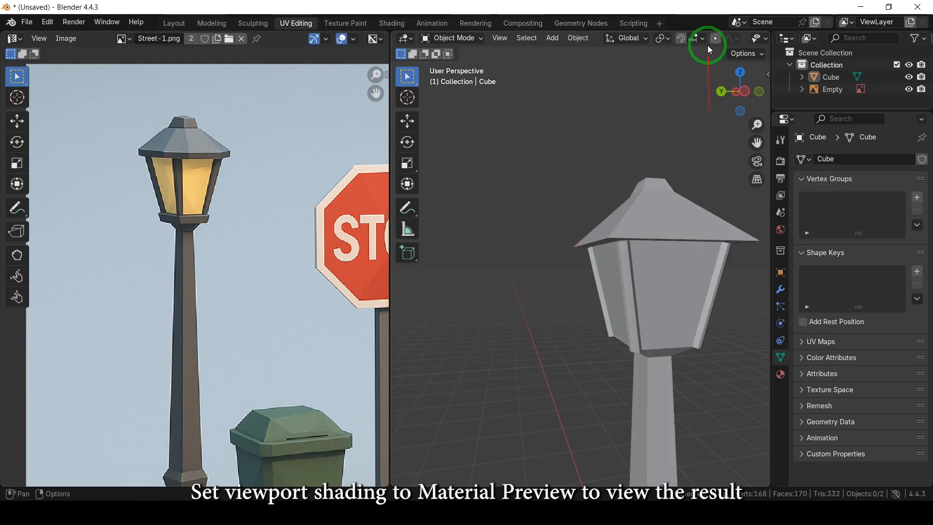
{"action": "scroll", "coordinate": [708, 43], "scroll_direction": "down", "scroll_amount": 3}
{"action": "left_click", "coordinate": [736, 39]}
{"action": "left_click_drag", "start_coordinate": [692, 126], "coordinate": [625, 117]}
{"action": "left_click_drag", "start_coordinate": [741, 94], "coordinate": [658, 87]}
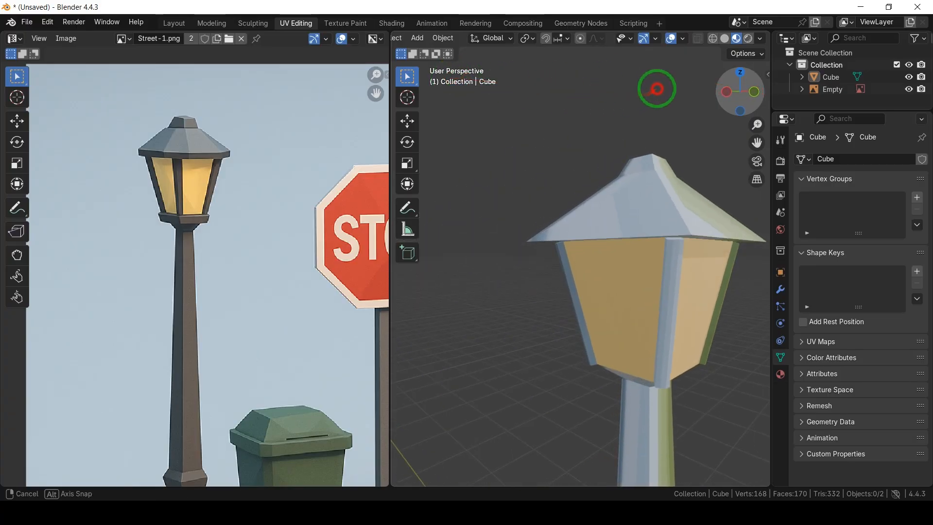
Select the remaining UVs below the image, scale them to about 0.13 and move them onto the lamp pole in the image.
{"action": "scroll", "coordinate": [279, 302], "scroll_direction": "down", "scroll_amount": 7}
{"action": "scroll", "coordinate": [279, 302], "scroll_direction": "up", "scroll_amount": 1}
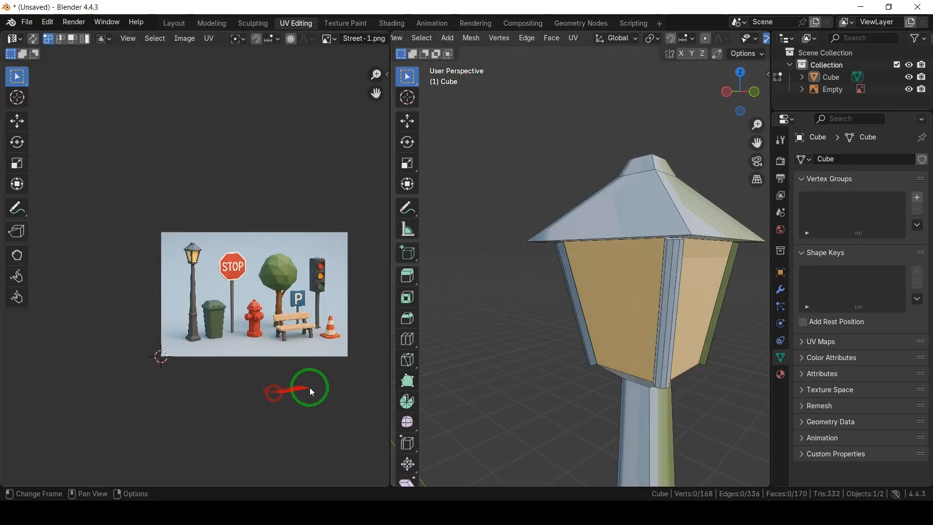
{"action": "left_click", "coordinate": [518, 313]}
{"action": "key", "text": "Tab"}
{"action": "scroll", "coordinate": [315, 378], "scroll_direction": "down", "scroll_amount": 2}
{"action": "left_click_drag", "start_coordinate": [162, 328], "coordinate": [311, 435]}
{"action": "key", "text": "s"}
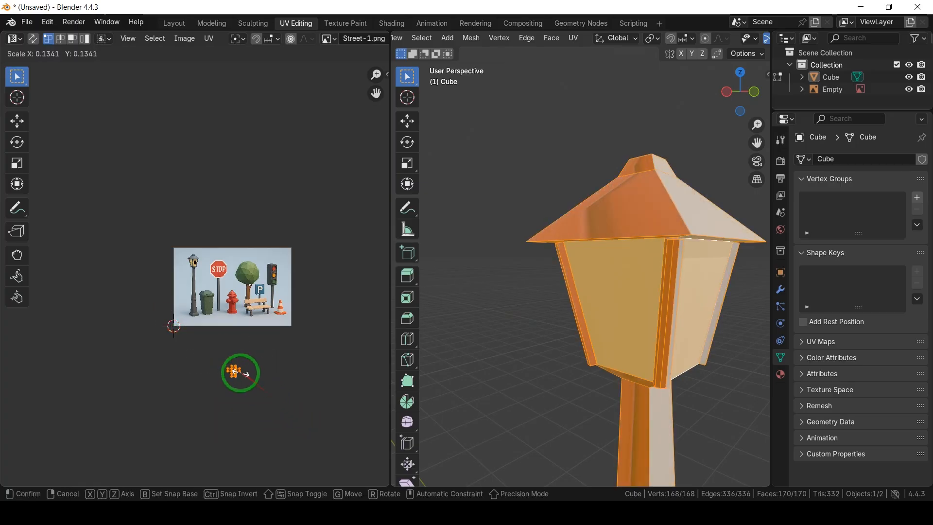
{"action": "left_click", "coordinate": [238, 372]}
{"action": "key", "text": "g"}
{"action": "scroll", "coordinate": [225, 319], "scroll_direction": "up", "scroll_amount": 4}
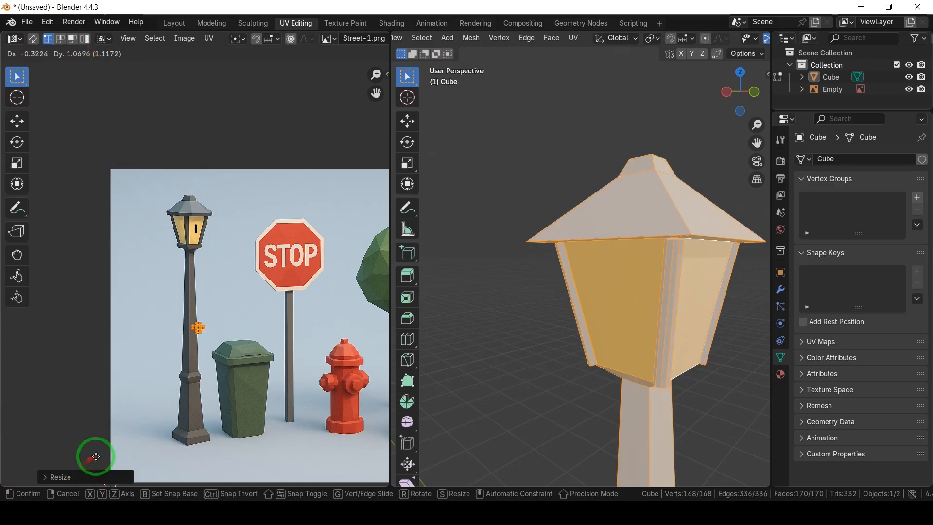
{"action": "left_click", "coordinate": [144, 473]}
Scale the remaining UVs down to about 0.29 and position them within the pole's brown face in the image.
{"action": "scroll", "coordinate": [256, 418], "scroll_direction": "up", "scroll_amount": 5}
{"action": "scroll", "coordinate": [256, 418], "scroll_direction": "up", "scroll_amount": 1}
{"action": "middle_click_drag", "start_coordinate": [280, 433], "coordinate": [301, 271]}
{"action": "key", "text": "s"}
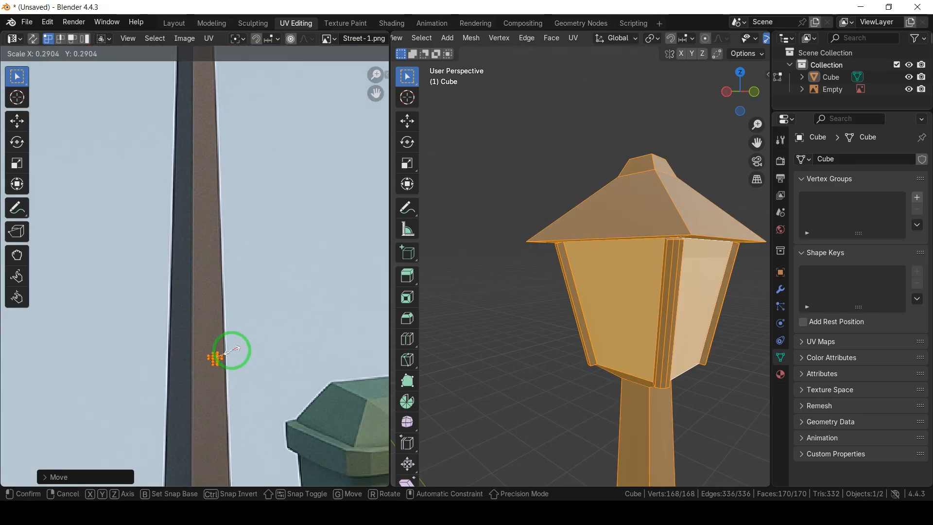
{"action": "left_click", "coordinate": [229, 352]}
{"action": "key", "text": "g"}
{"action": "left_click", "coordinate": [221, 355]}
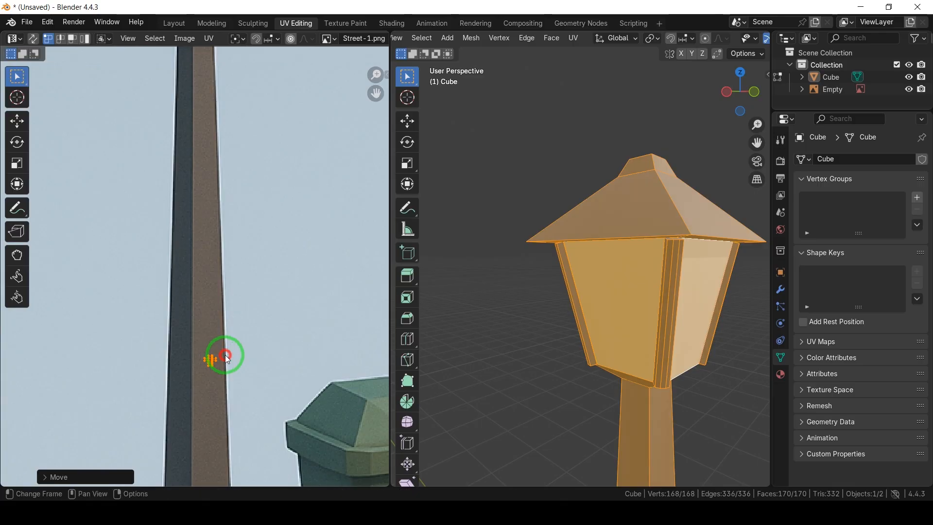
Leave mesh editing, return to the Layout workspace and view the selected lamp from the right.
{"action": "key", "text": "Tab"}
{"action": "scroll", "coordinate": [619, 142], "scroll_direction": "down", "scroll_amount": 3}
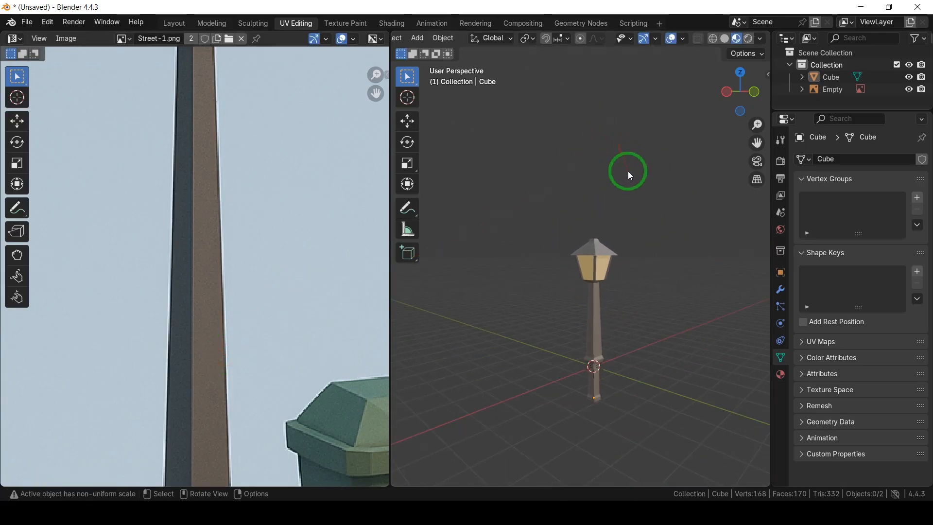
{"action": "left_click", "coordinate": [174, 23]}
{"action": "left_click", "coordinate": [427, 226]}
{"action": "left_click", "coordinate": [747, 97]}
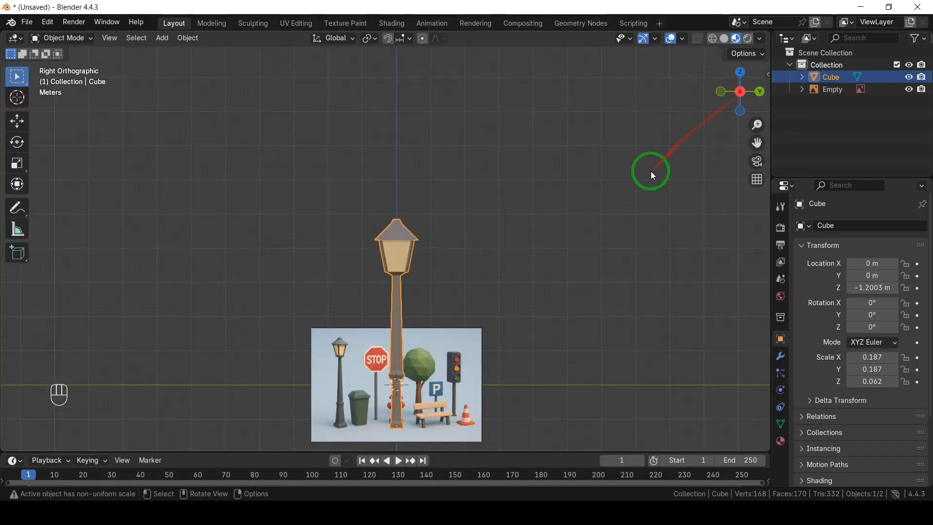
Raise the lamp about 1.28 m along Z so its base sits at ground level, and hide the reference image.
{"action": "key", "text": "g"}
{"action": "key", "text": "z"}
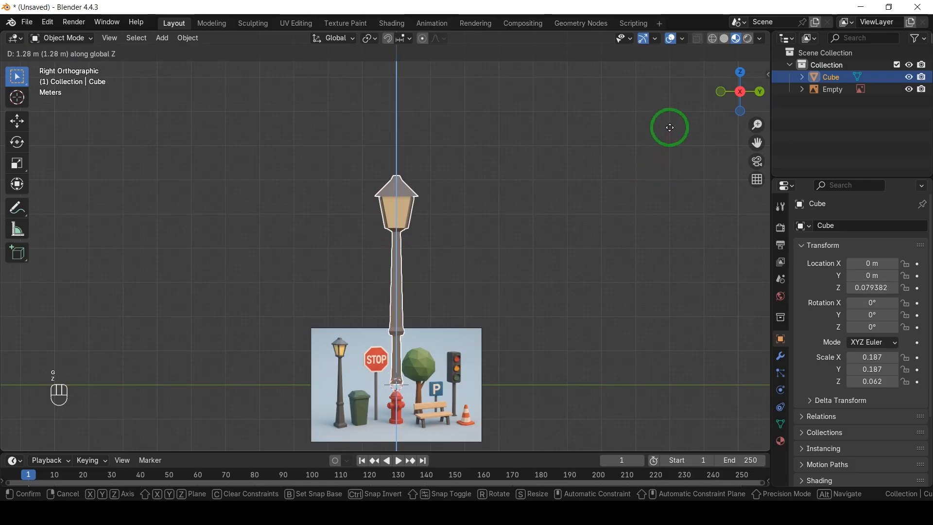
{"action": "left_click", "coordinate": [671, 129]}
{"action": "left_click", "coordinate": [613, 142]}
{"action": "left_click_drag", "start_coordinate": [734, 100], "coordinate": [630, 117]}
{"action": "left_click", "coordinate": [908, 89]}
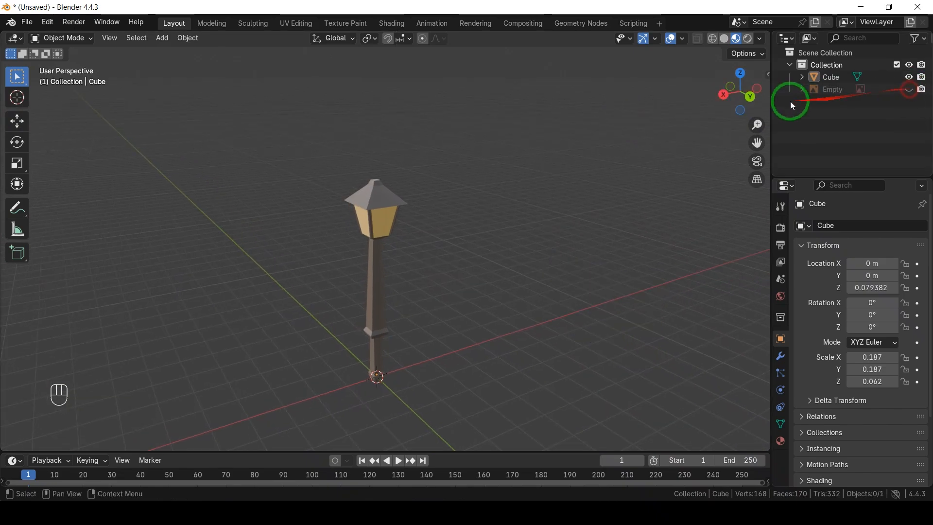
{"action": "left_click_drag", "start_coordinate": [735, 108], "coordinate": [554, 84]}
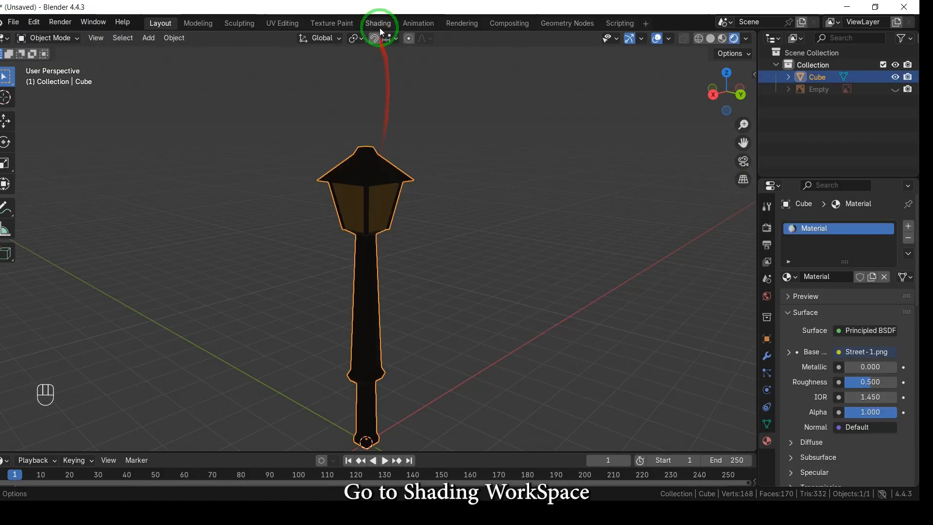
Open the Shading workspace, enter mesh editing on the lamp and select one of the lantern's glass faces.
{"action": "left_click", "coordinate": [380, 25]}
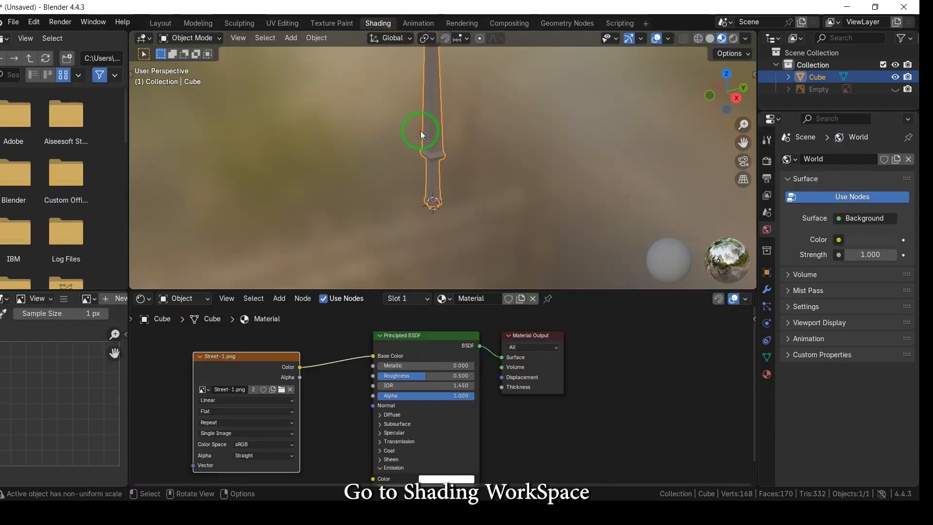
{"action": "left_click_drag", "start_coordinate": [741, 142], "coordinate": [708, 228]}
{"action": "scroll", "coordinate": [407, 116], "scroll_direction": "up", "scroll_amount": 2}
{"action": "key", "text": "Tab"}
{"action": "left_click", "coordinate": [386, 140]}
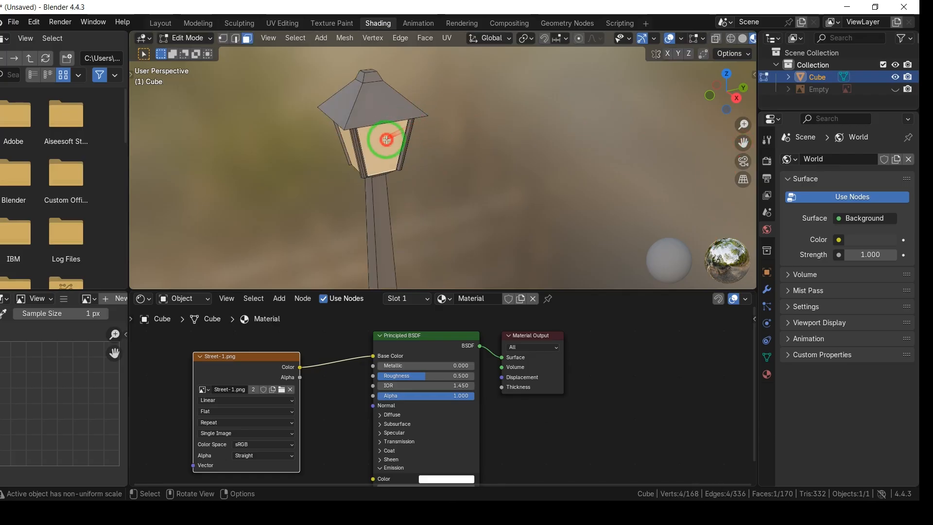
Add a second material slot to the lamp with a new material named Material-Light.
{"action": "mouse_move", "coordinate": [270, 356]}
{"action": "left_mouse_down"}
{"action": "mouse_move", "coordinate": [259, 339]}
{"action": "mouse_move", "coordinate": [280, 343]}
{"action": "left_mouse_up"}
{"action": "left_click", "coordinate": [427, 299]}
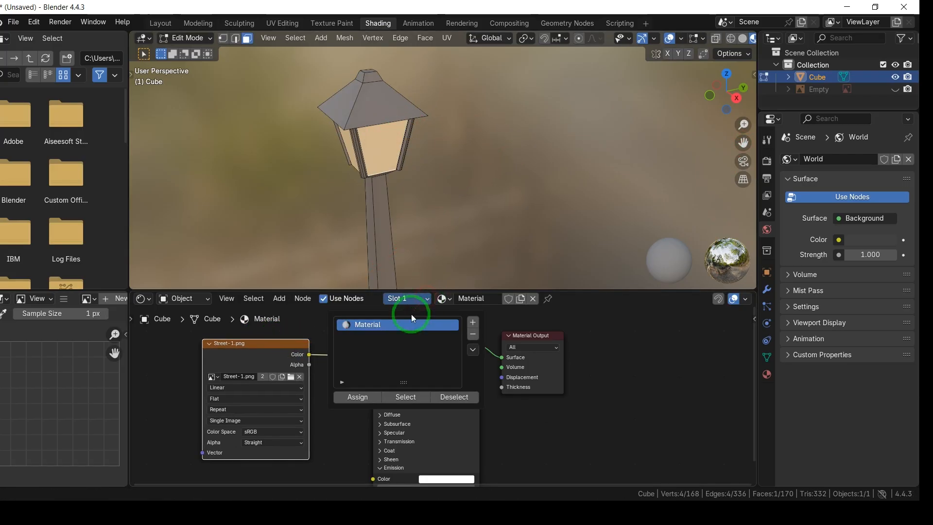
{"action": "left_click", "coordinate": [472, 321]}
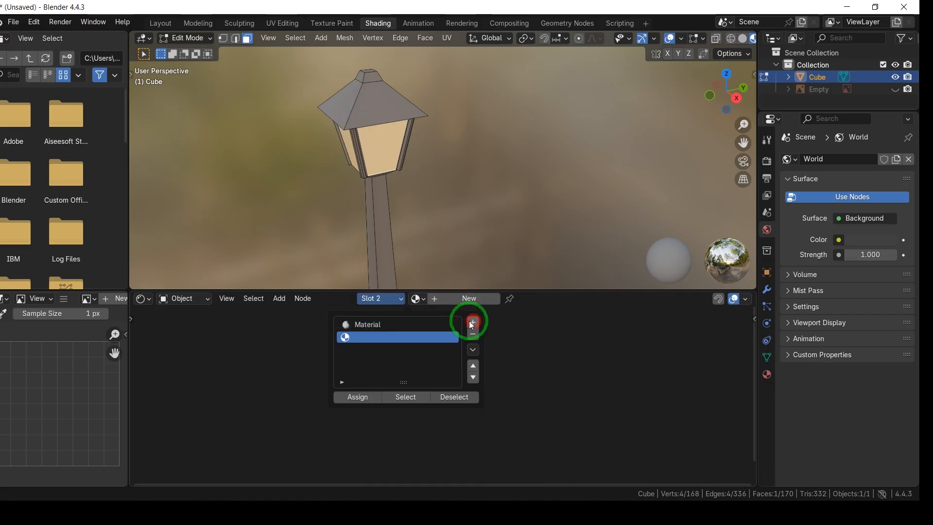
{"action": "left_click", "coordinate": [446, 298]}
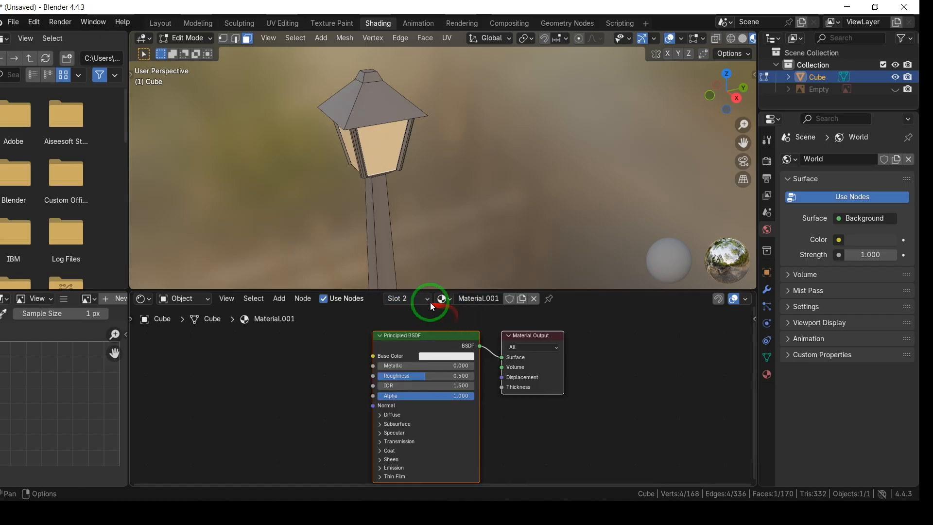
{"action": "left_click", "coordinate": [338, 372]}
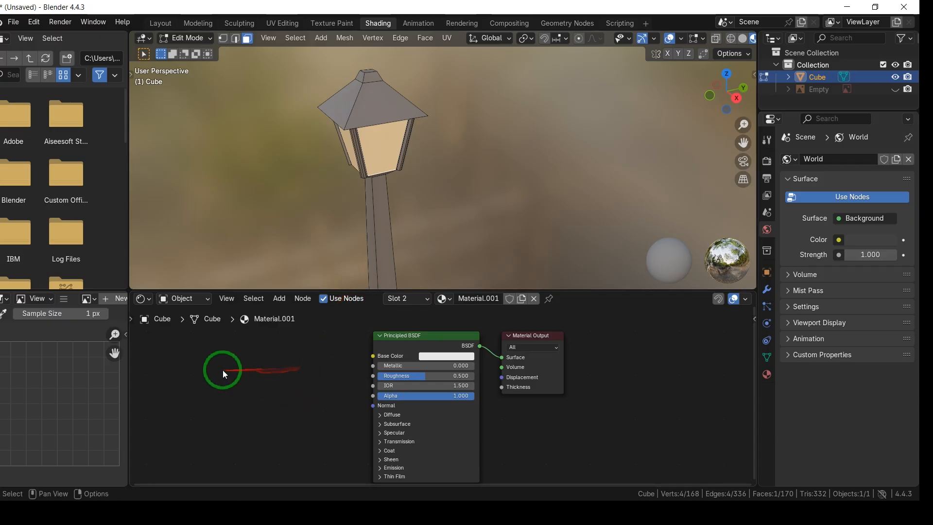
{"action": "left_click", "coordinate": [479, 298]}
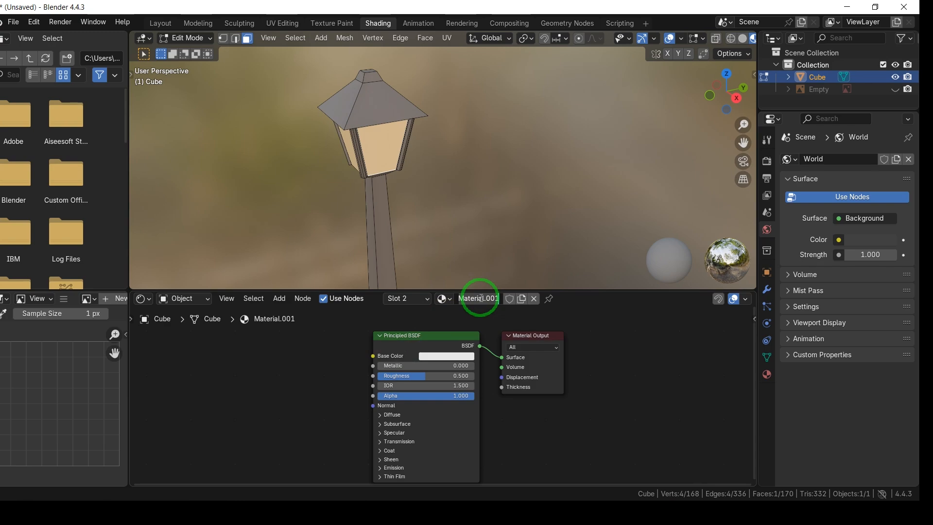
{"action": "type", "text": "M"}
{"action": "type", "text": "aterial-Light"}
{"action": "key", "text": "Return"}
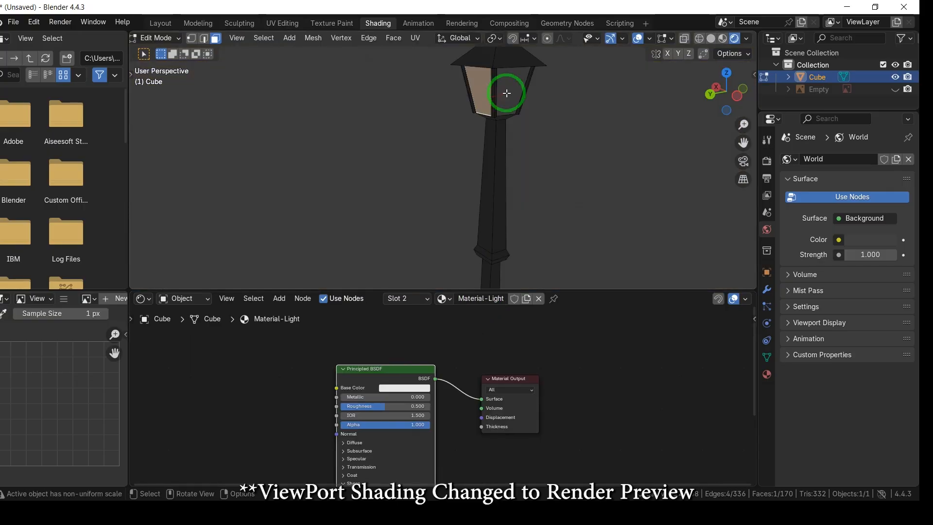
Select all four glass faces of the lantern and assign Material-Light to them.
{"action": "key", "text": "shift"}
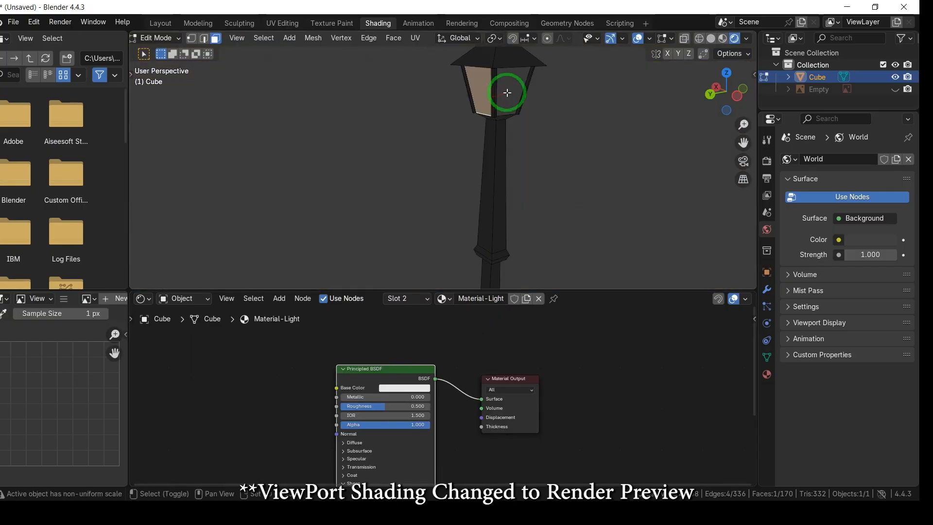
{"action": "left_click_drag", "start_coordinate": [718, 94], "coordinate": [643, 103]}
{"action": "left_click", "coordinate": [554, 112], "text": "shift"}
{"action": "left_click_drag", "start_coordinate": [707, 91], "coordinate": [559, 88]}
{"action": "left_click", "coordinate": [348, 109], "text": "shift"}
{"action": "left_click_drag", "start_coordinate": [713, 99], "coordinate": [600, 271]}
{"action": "left_click", "coordinate": [427, 297]}
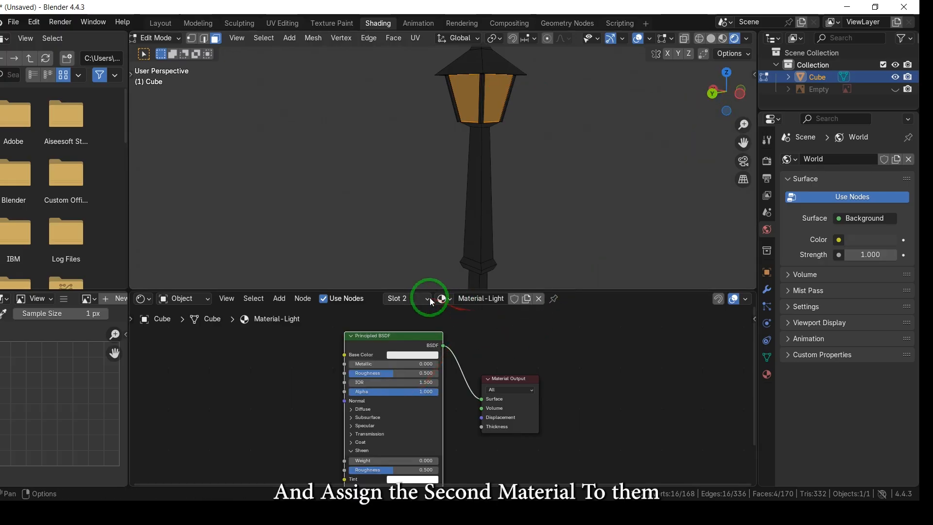
{"action": "left_click", "coordinate": [357, 397]}
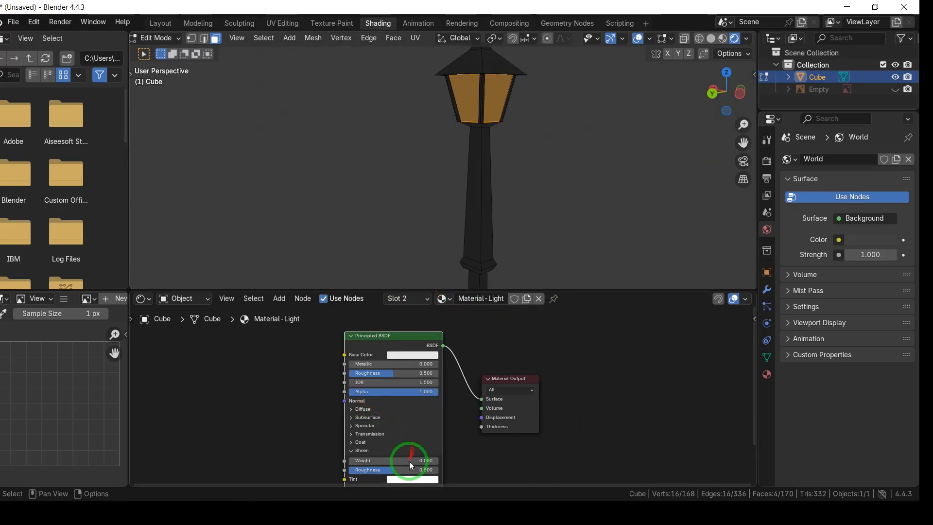
Set the emission strength of Material-Light's Principled BSDF to 0.6 and leave mesh editing.
{"action": "left_click_drag", "start_coordinate": [407, 426], "coordinate": [409, 409]}
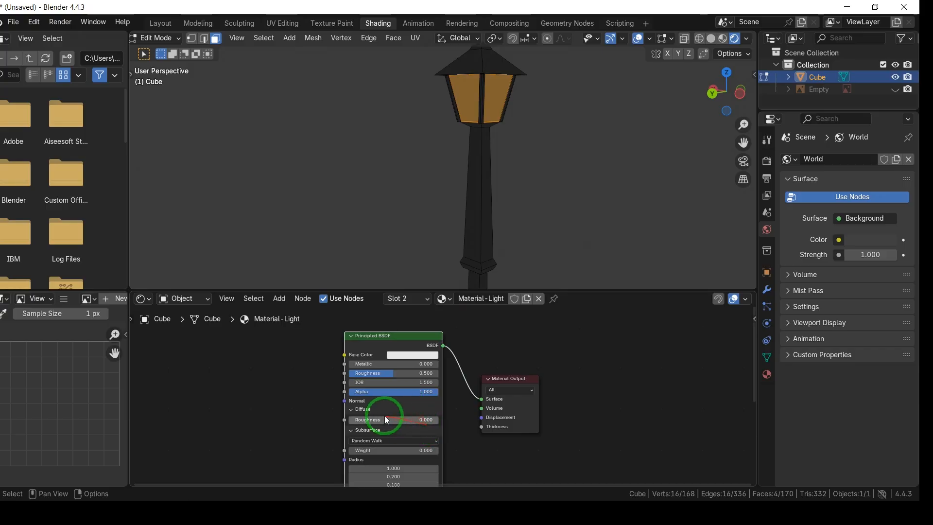
{"action": "left_click", "coordinate": [351, 410]}
{"action": "left_click", "coordinate": [352, 411]}
{"action": "left_click_drag", "start_coordinate": [352, 430], "coordinate": [389, 453]}
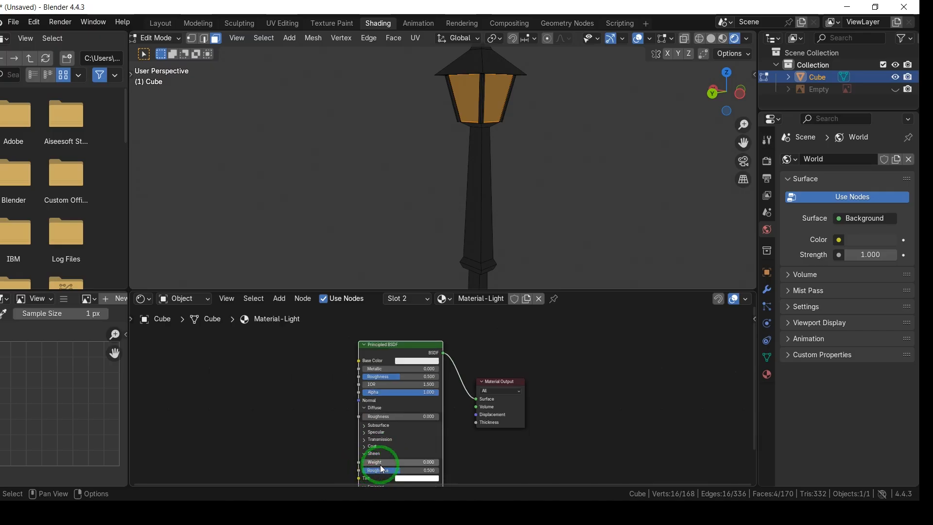
{"action": "middle_click_drag", "start_coordinate": [395, 450], "coordinate": [371, 414]}
{"action": "scroll", "coordinate": [394, 412], "scroll_direction": "down", "scroll_amount": 1}
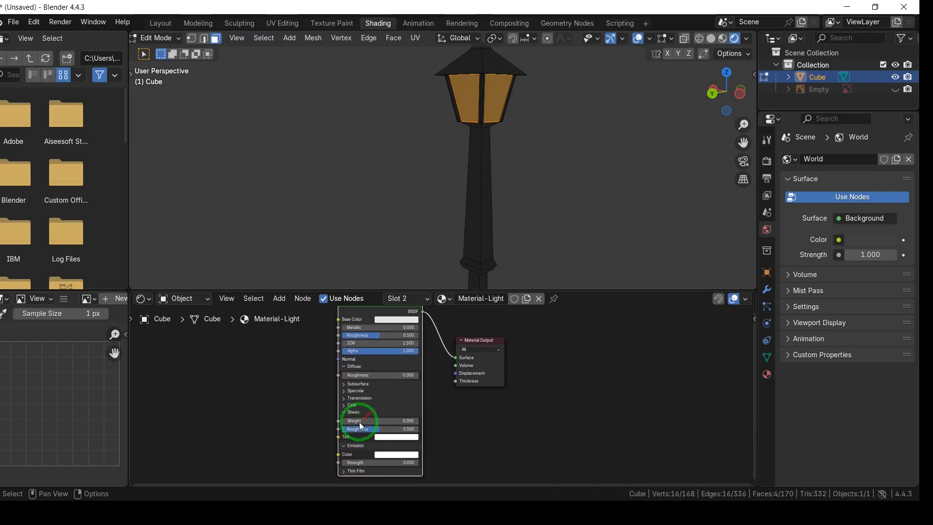
{"action": "left_click_drag", "start_coordinate": [354, 461], "coordinate": [355, 164]}
{"action": "key", "text": "Tab"}
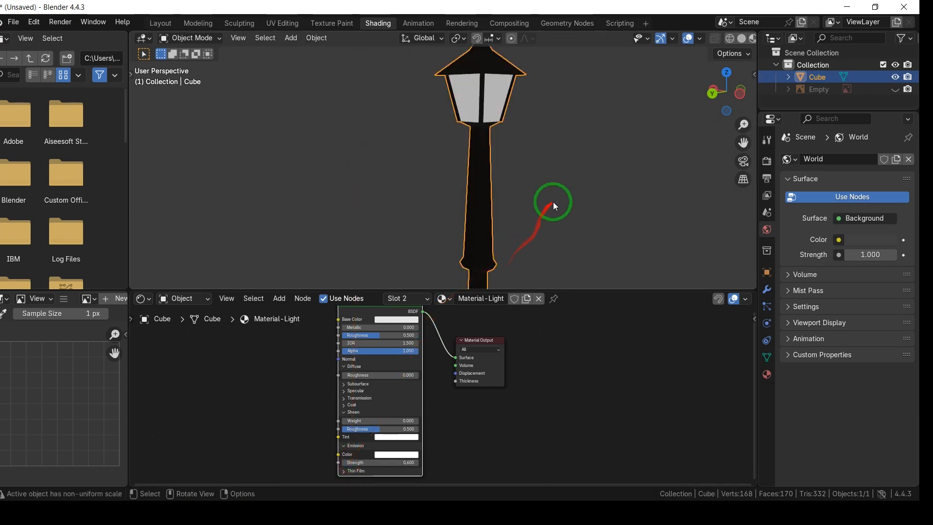
Set Material-Light's emission color to yellow and its strength to 0.9, and check the lantern in mesh editing.
{"action": "left_click", "coordinate": [393, 437]}
{"action": "left_click_drag", "start_coordinate": [403, 368], "coordinate": [381, 382]}
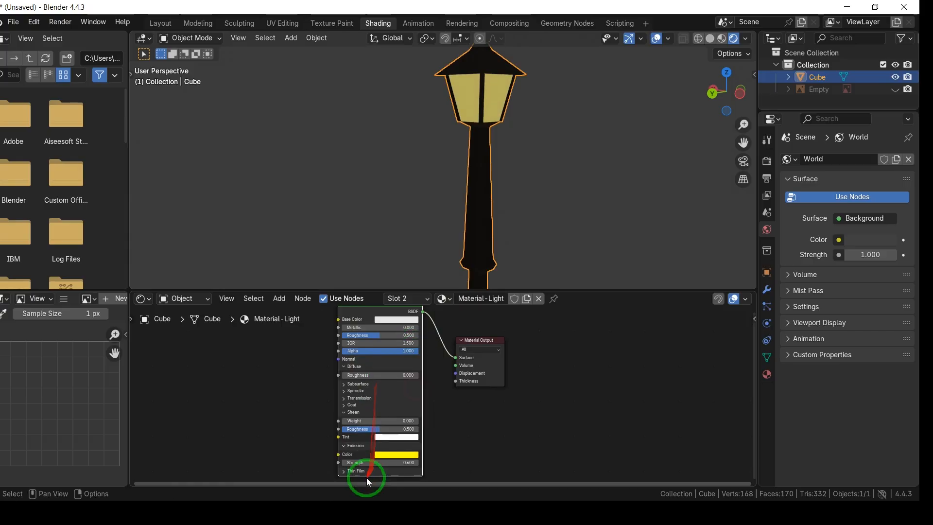
{"action": "left_click_drag", "start_coordinate": [354, 461], "coordinate": [354, 157]}
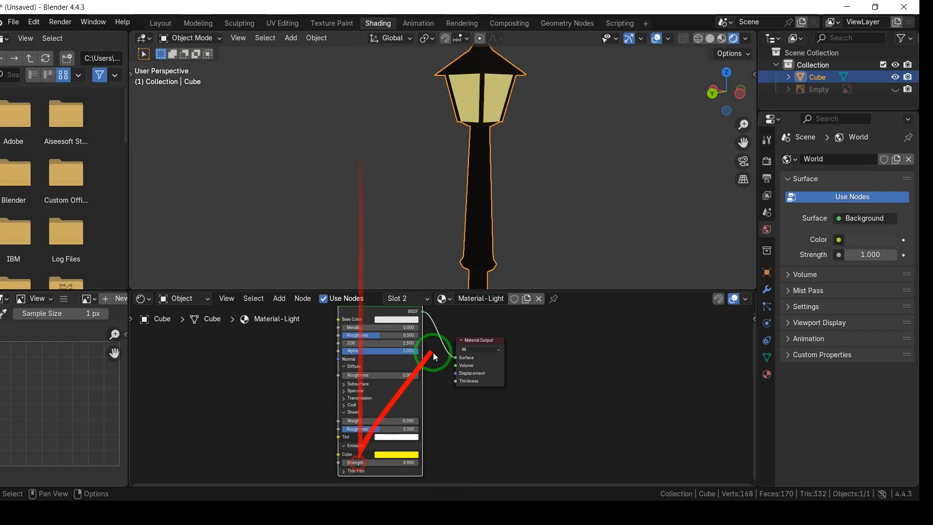
{"action": "key", "text": "Tab"}
{"action": "left_click_drag", "start_coordinate": [710, 95], "coordinate": [638, 118]}
{"action": "scroll", "coordinate": [605, 143], "scroll_direction": "down", "scroll_amount": 2}
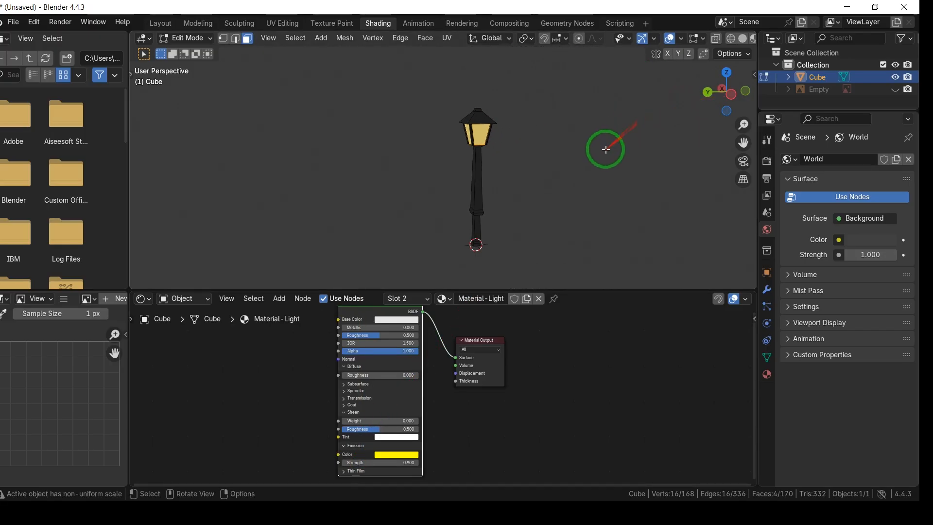
{"action": "scroll", "coordinate": [597, 137], "scroll_direction": "down", "scroll_amount": 1}
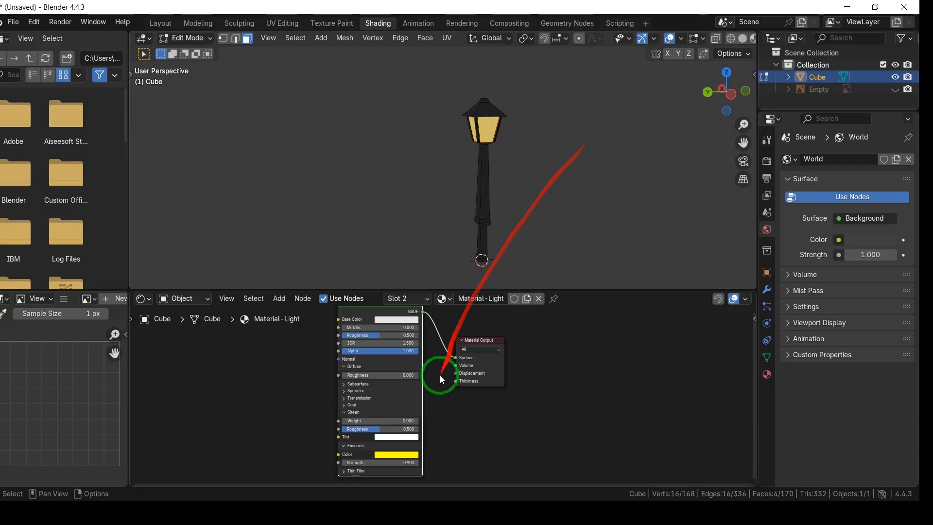
Return to the Layout workspace and compare the lamp in Material Preview and Rendered shading.
{"action": "left_click", "coordinate": [160, 23]}
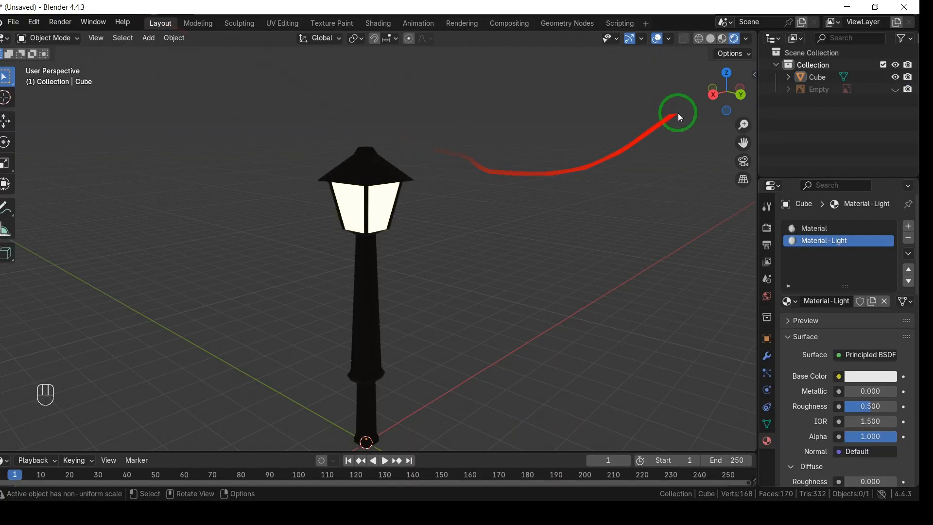
{"action": "left_click", "coordinate": [725, 39]}
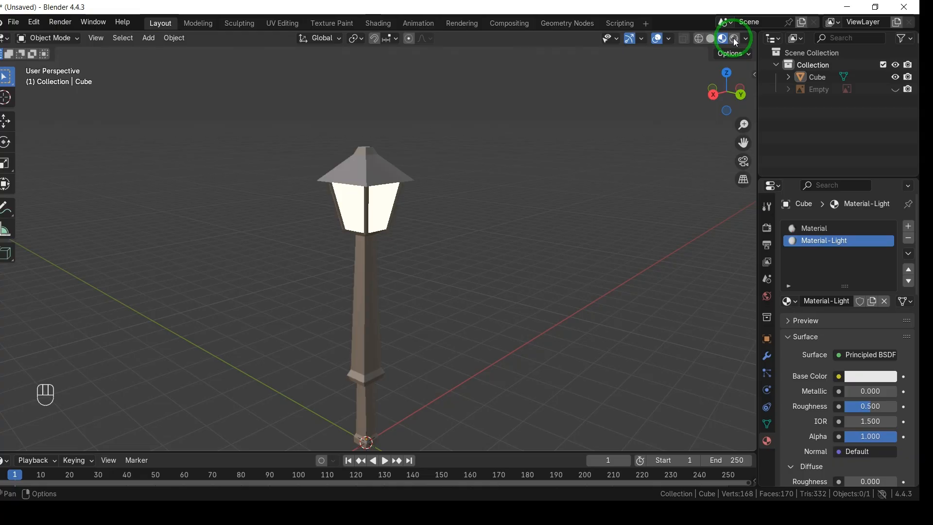
{"action": "left_click", "coordinate": [734, 39]}
{"action": "left_click", "coordinate": [722, 39]}
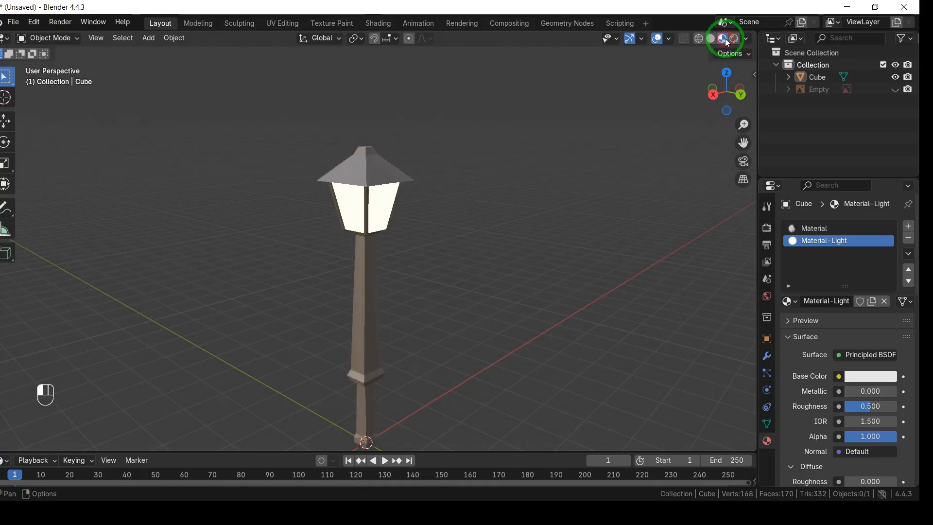
{"action": "scroll", "coordinate": [481, 157], "scroll_direction": "up", "scroll_amount": 3}
{"action": "scroll", "coordinate": [491, 150], "scroll_direction": "up", "scroll_amount": 2}
{"action": "scroll", "coordinate": [491, 150], "scroll_direction": "down", "scroll_amount": 5}
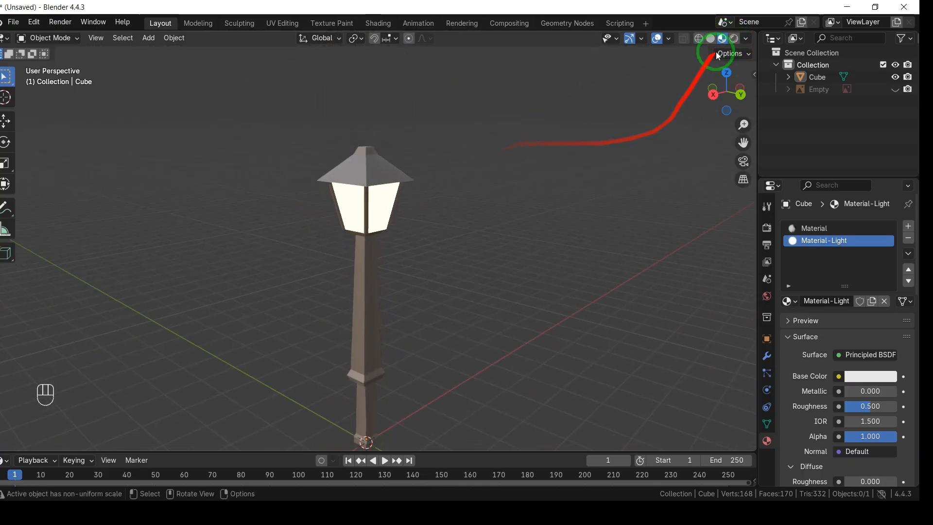
Switch the viewport to Rendered shading, select the lamp and enable Raytracing in the EEVEE render settings.
{"action": "left_click", "coordinate": [734, 39]}
{"action": "mouse_move", "coordinate": [707, 100]}
{"action": "left_mouse_down"}
{"action": "mouse_move", "coordinate": [547, 104]}
{"action": "mouse_move", "coordinate": [710, 93]}
{"action": "left_mouse_up"}
{"action": "left_click", "coordinate": [817, 76]}
{"action": "left_click", "coordinate": [766, 227]}
{"action": "scroll", "coordinate": [508, 151], "scroll_direction": "up", "scroll_amount": 4}
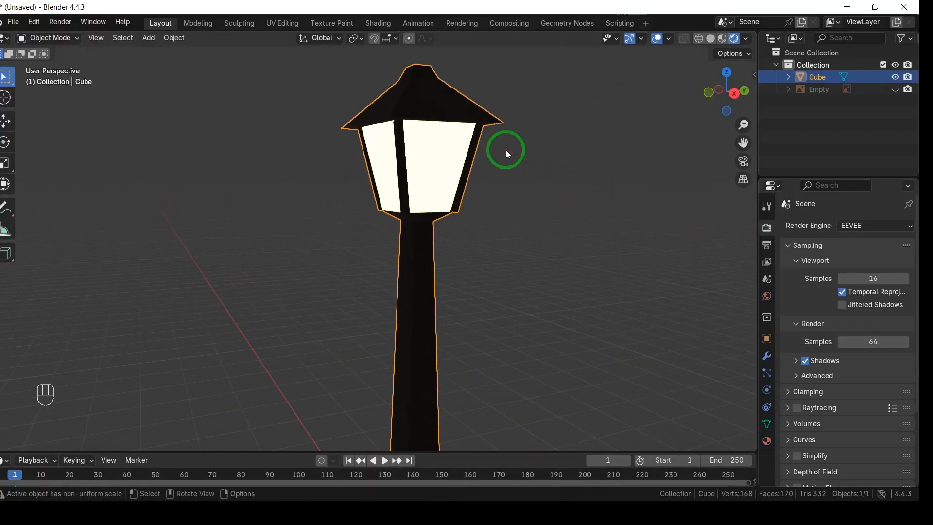
{"action": "mouse_move", "coordinate": [718, 92]}
{"action": "left_mouse_down"}
{"action": "mouse_move", "coordinate": [724, 51]}
{"action": "mouse_move", "coordinate": [728, 95]}
{"action": "left_mouse_up"}
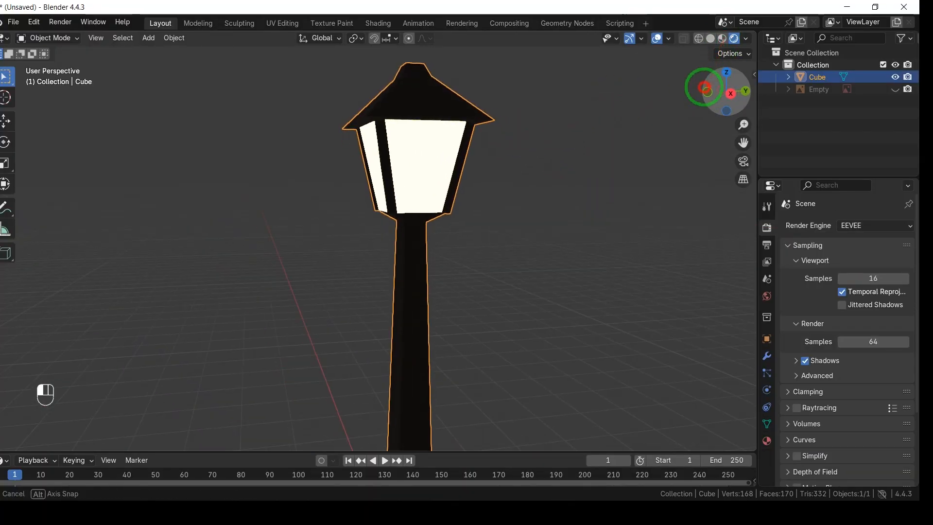
{"action": "scroll", "coordinate": [834, 311], "scroll_direction": "down", "scroll_amount": 5}
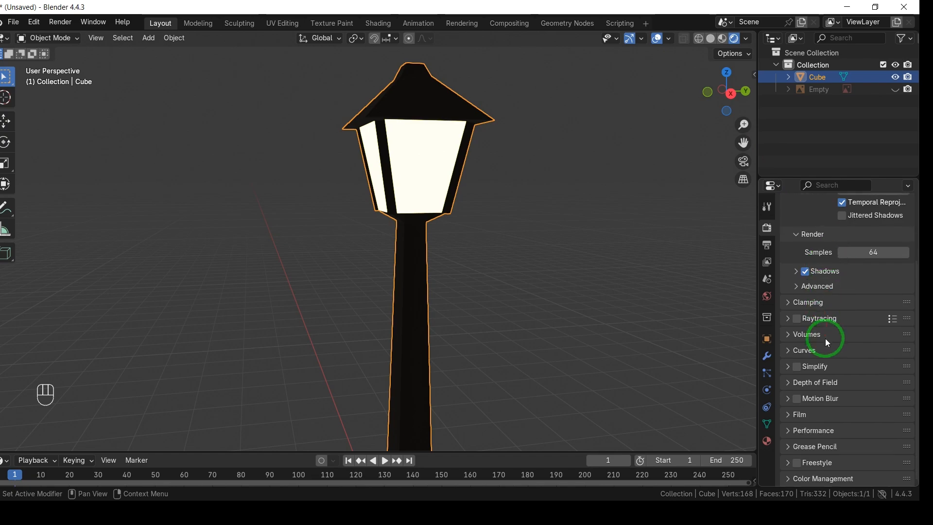
{"action": "left_click", "coordinate": [798, 320]}
{"action": "left_click", "coordinate": [798, 319]}
{"action": "left_click", "coordinate": [798, 319]}
Examine the lit lantern in Rendered shading from below and from several sides.
{"action": "scroll", "coordinate": [556, 257], "scroll_direction": "down", "scroll_amount": 3}
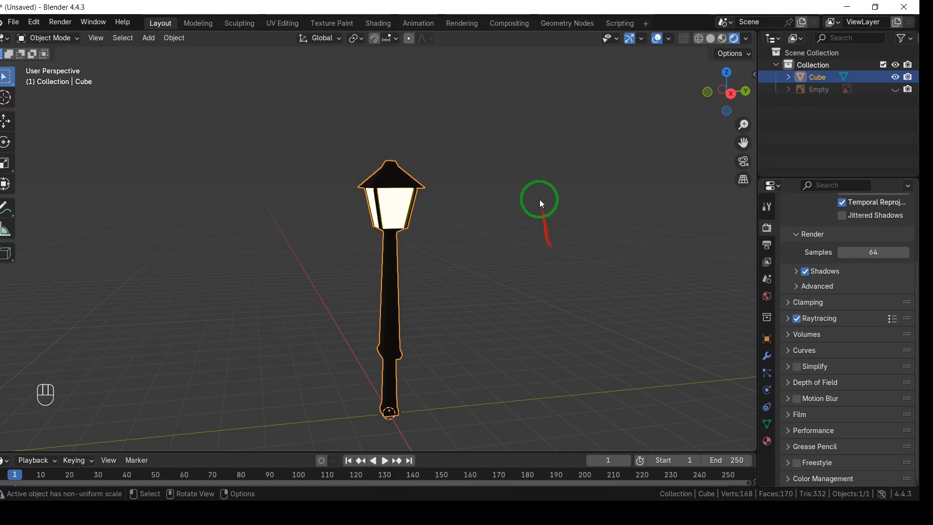
{"action": "scroll", "coordinate": [539, 204], "scroll_direction": "up", "scroll_amount": 3}
{"action": "mouse_move", "coordinate": [724, 89]}
{"action": "left_mouse_down"}
{"action": "mouse_move", "coordinate": [745, 43]}
{"action": "mouse_move", "coordinate": [739, 94]}
{"action": "mouse_move", "coordinate": [729, 96]}
{"action": "mouse_move", "coordinate": [723, 84]}
{"action": "left_mouse_up"}
{"action": "scroll", "coordinate": [455, 171], "scroll_direction": "down", "scroll_amount": 5}
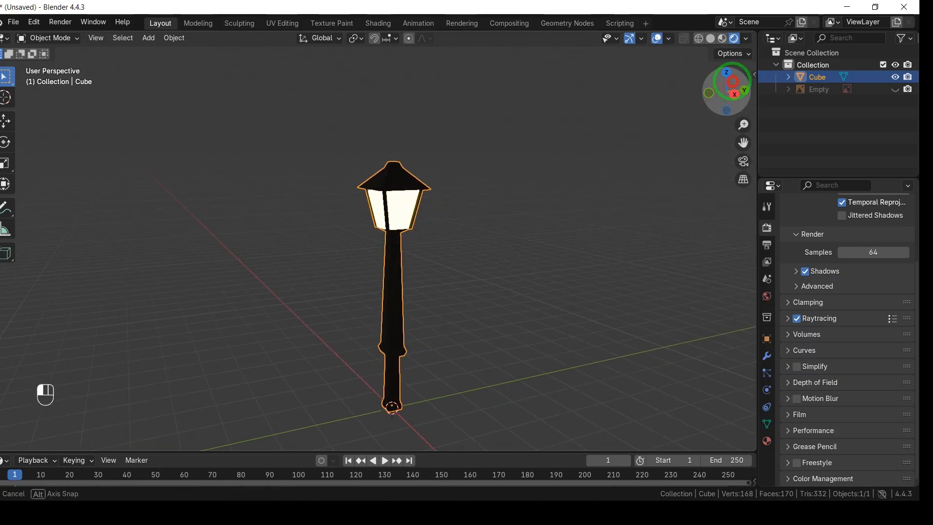
{"action": "middle_click_drag", "start_coordinate": [228, 273], "coordinate": [246, 262]}
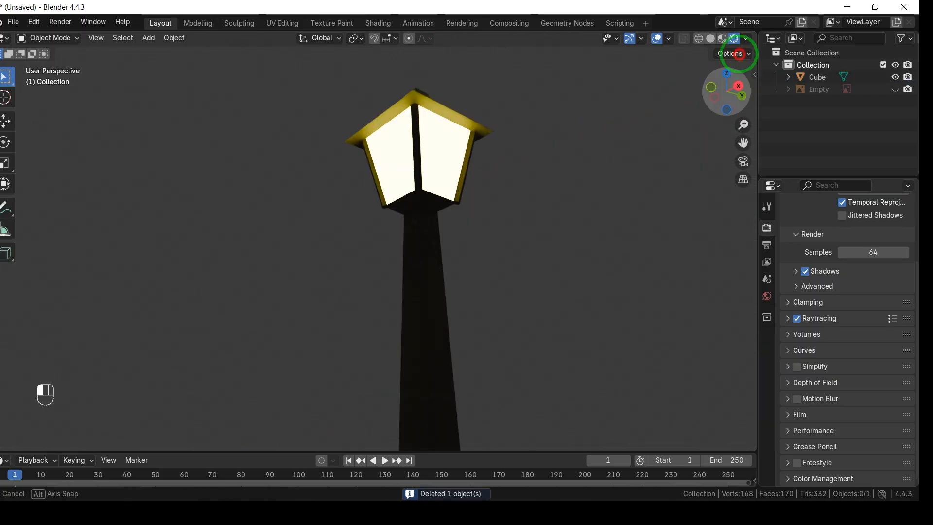
{"action": "middle_click_drag", "start_coordinate": [740, 53], "coordinate": [593, 183]}
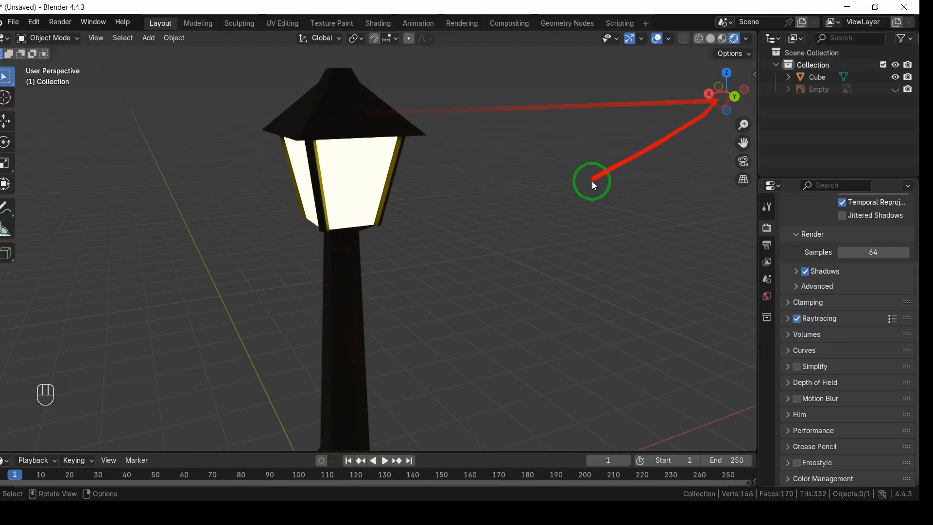
{"action": "scroll", "coordinate": [506, 197], "scroll_direction": "down", "scroll_amount": 3}
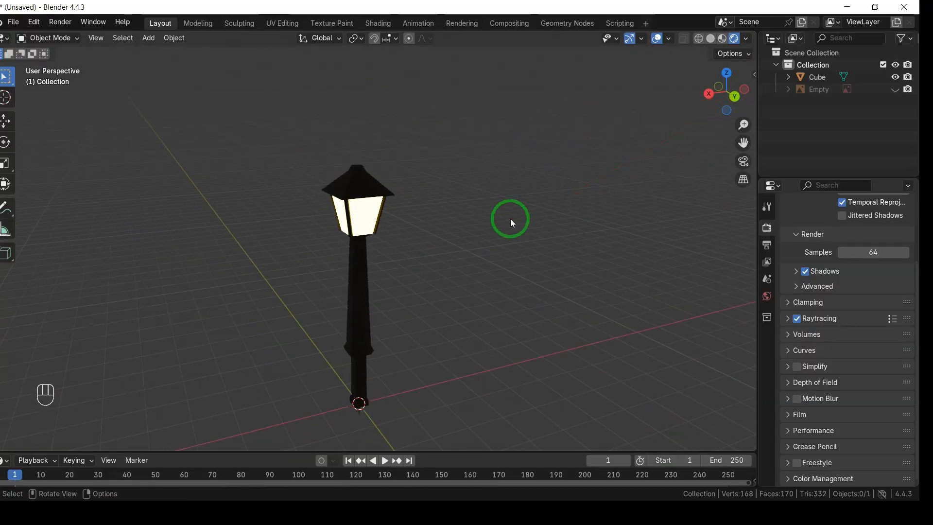
Select the lamp's entire mesh, merge its vertices by distance at 0.0001 m and leave mesh editing.
{"action": "left_click", "coordinate": [368, 229]}
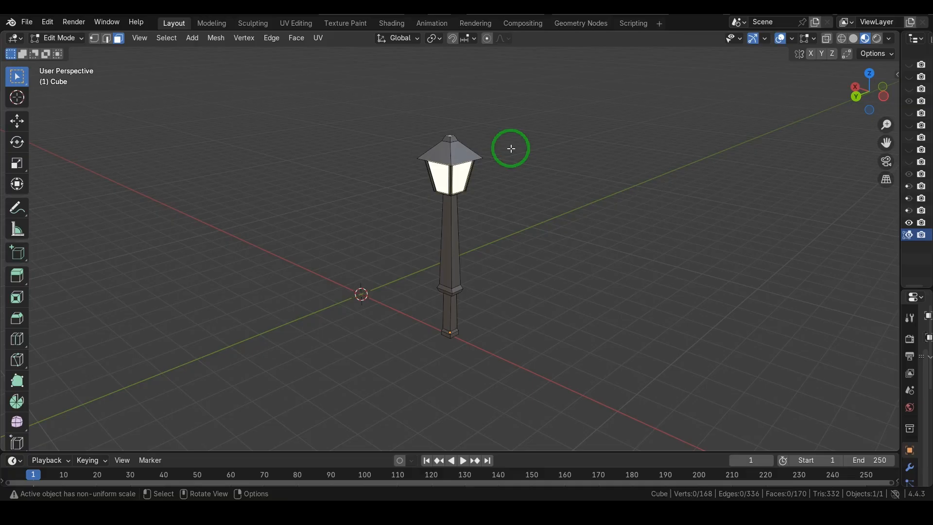
{"action": "key", "text": "a"}
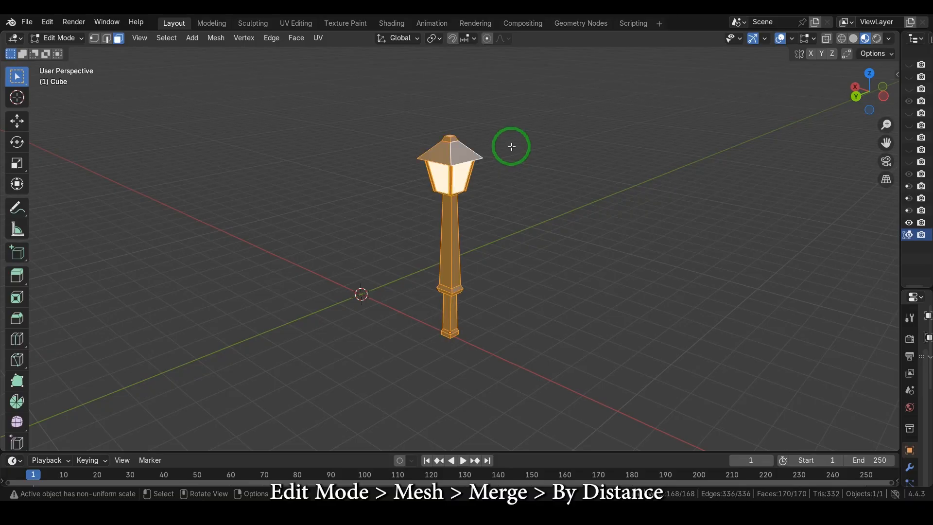
{"action": "left_click", "coordinate": [217, 40]}
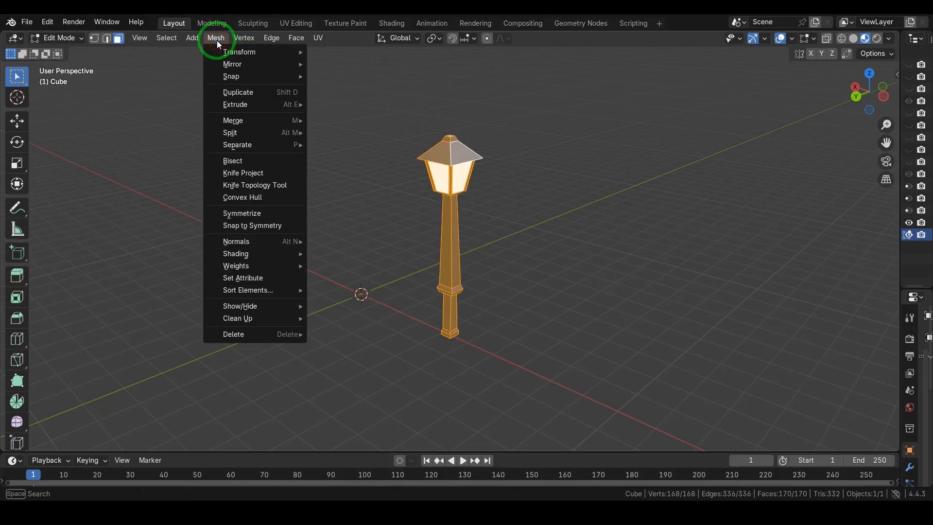
{"action": "mouse_move", "coordinate": [233, 121]}
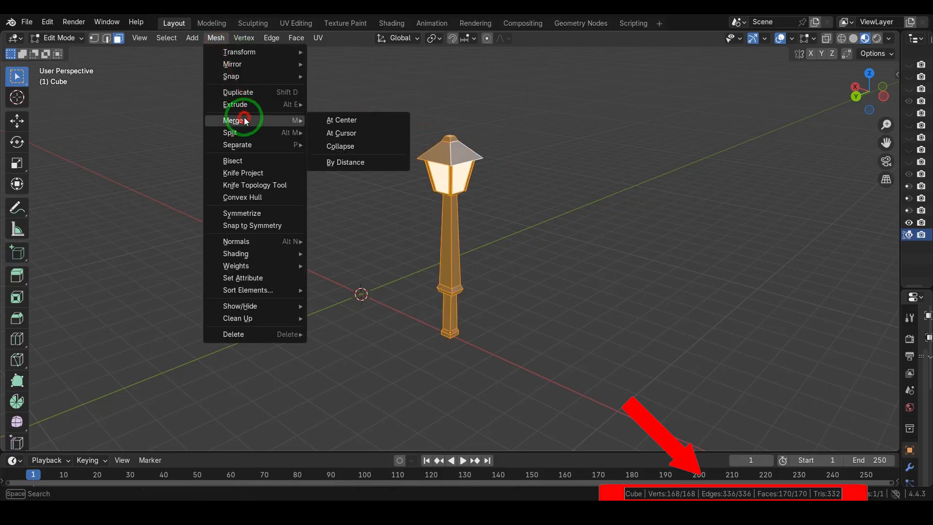
{"action": "left_click", "coordinate": [363, 163]}
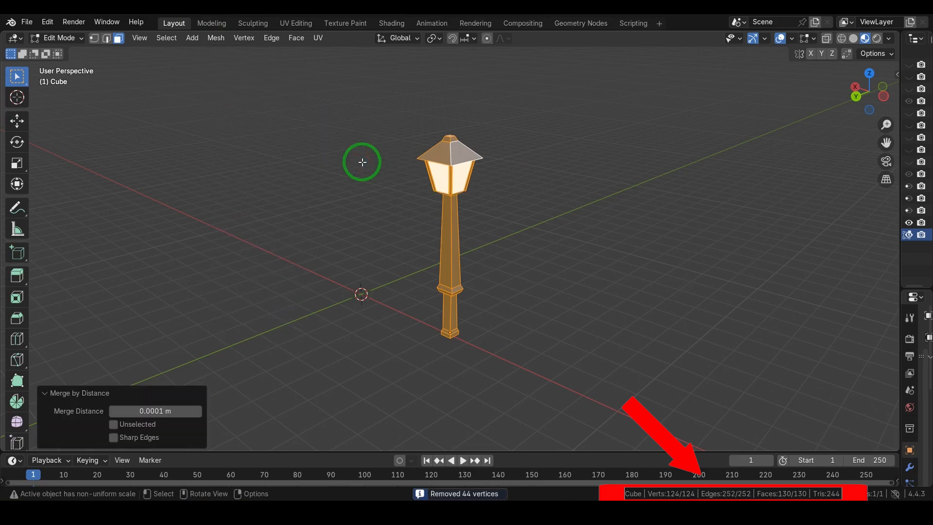
{"action": "key", "text": "Tab"}
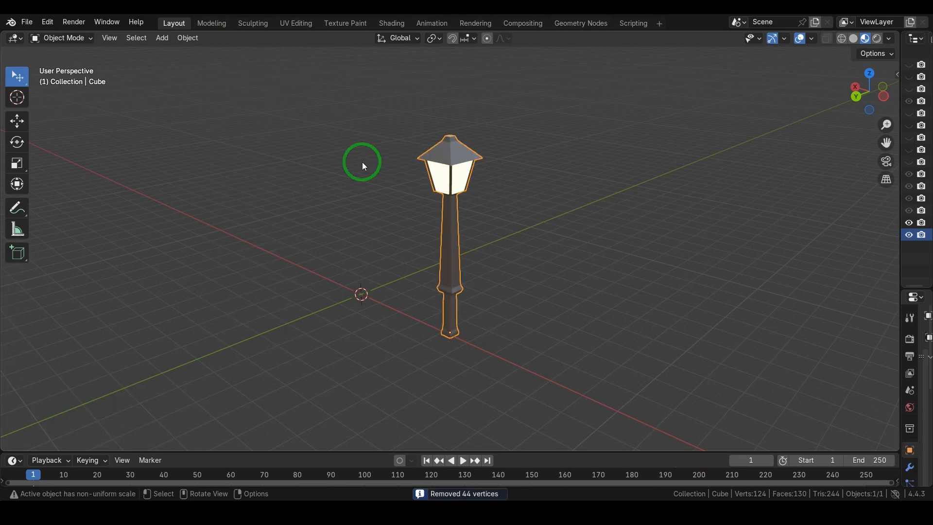